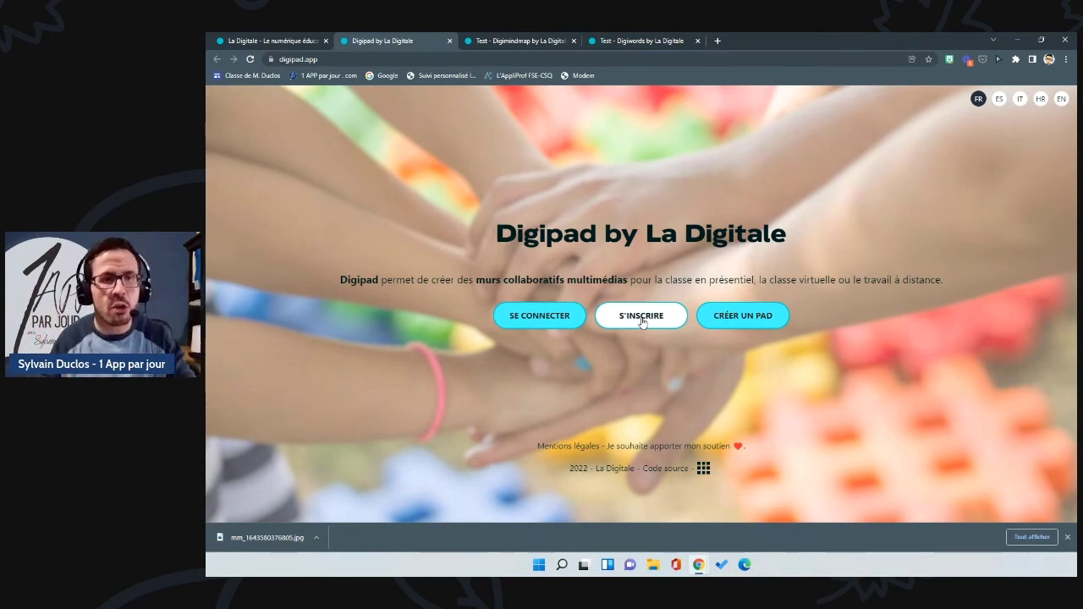
# Create a new pad titled Test, enter a pad password, and dismiss the browser's downloads bar
pyautogui.click(743, 317)
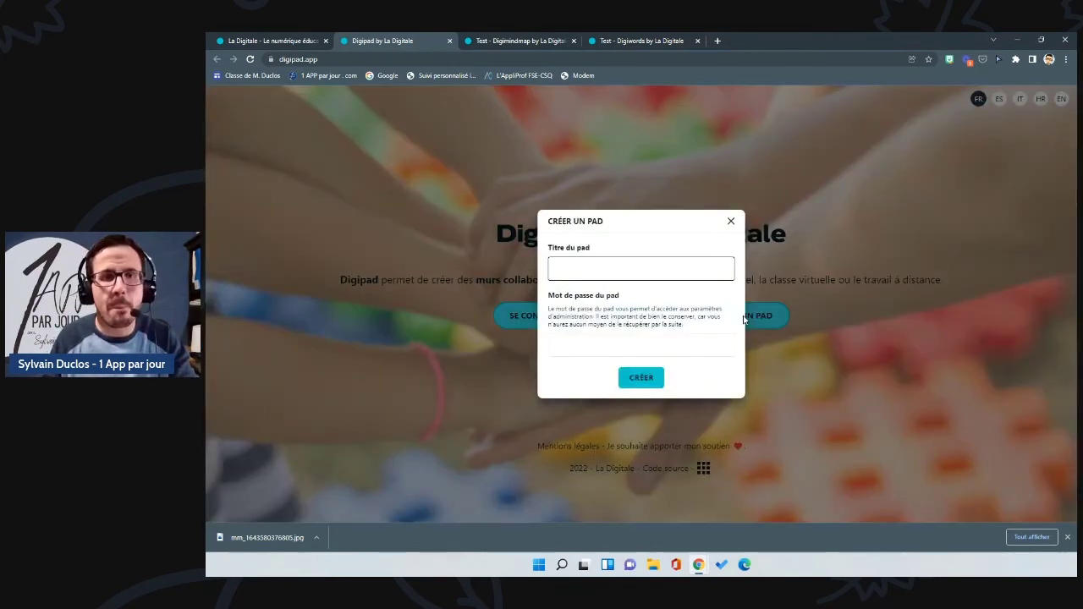
pyautogui.write('Test')
pyautogui.click(595, 347)
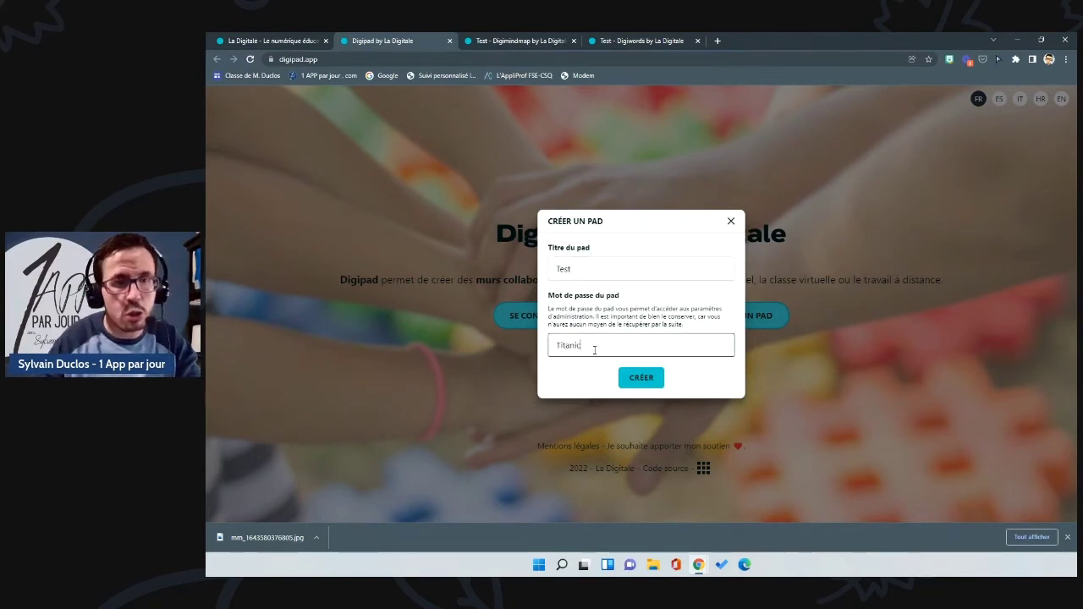
pyautogui.click(635, 379)
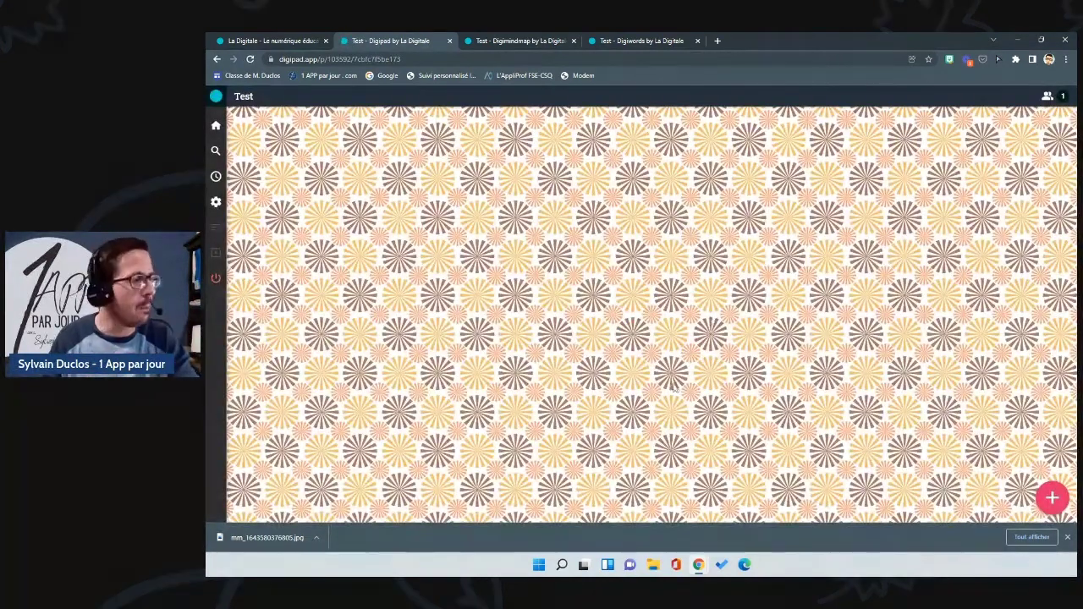
pyautogui.click(1069, 539)
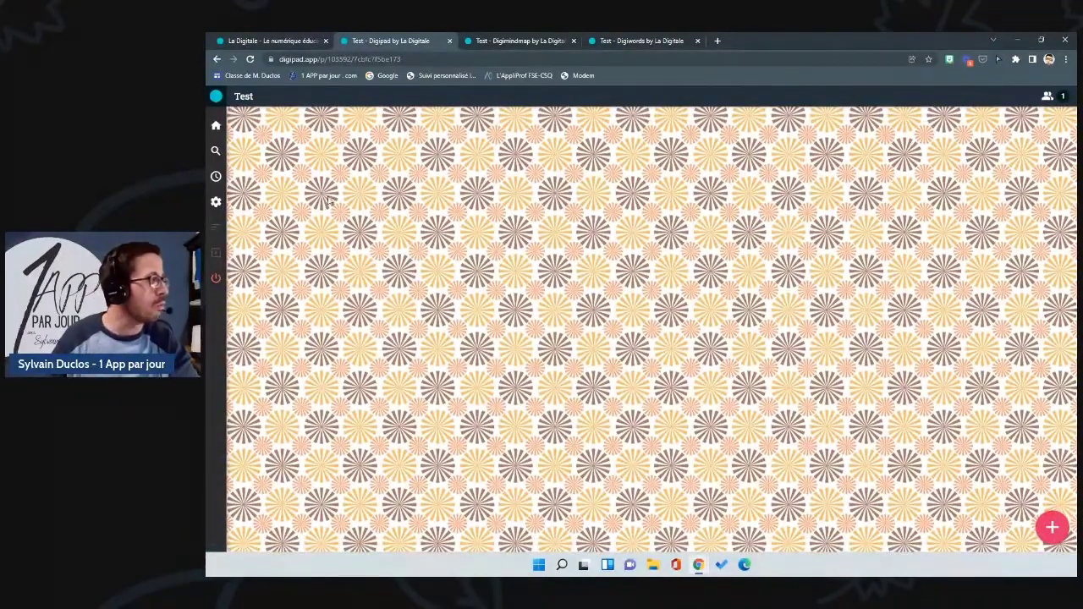
# Change the pad's background to the green leaf pattern in the pad settings
pyautogui.click(216, 178)
pyautogui.click(216, 177)
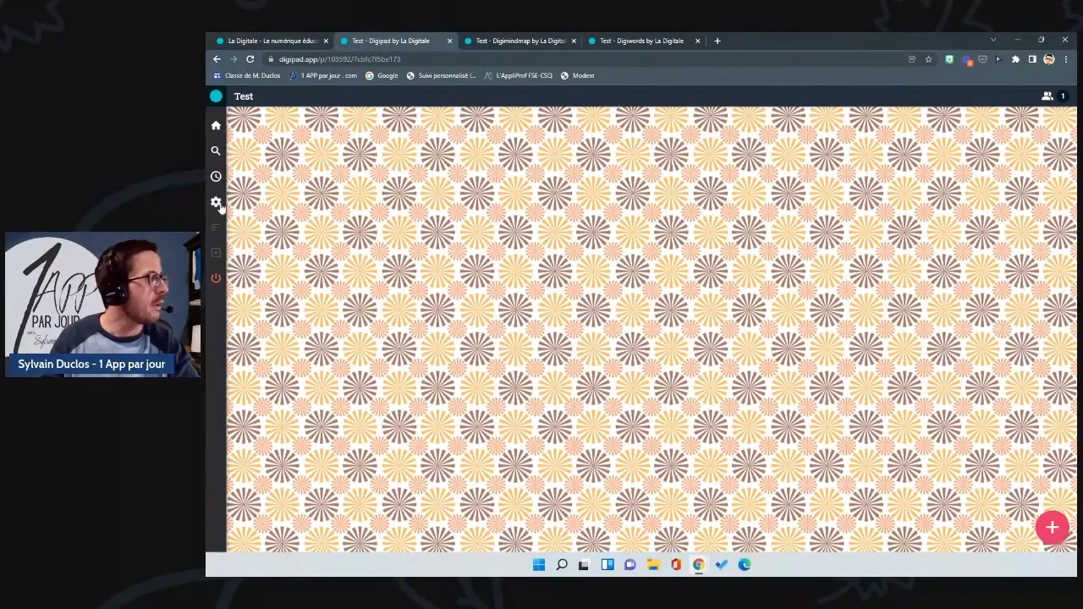
pyautogui.click(215, 202)
pyautogui.scroll(-1, 280, 313)
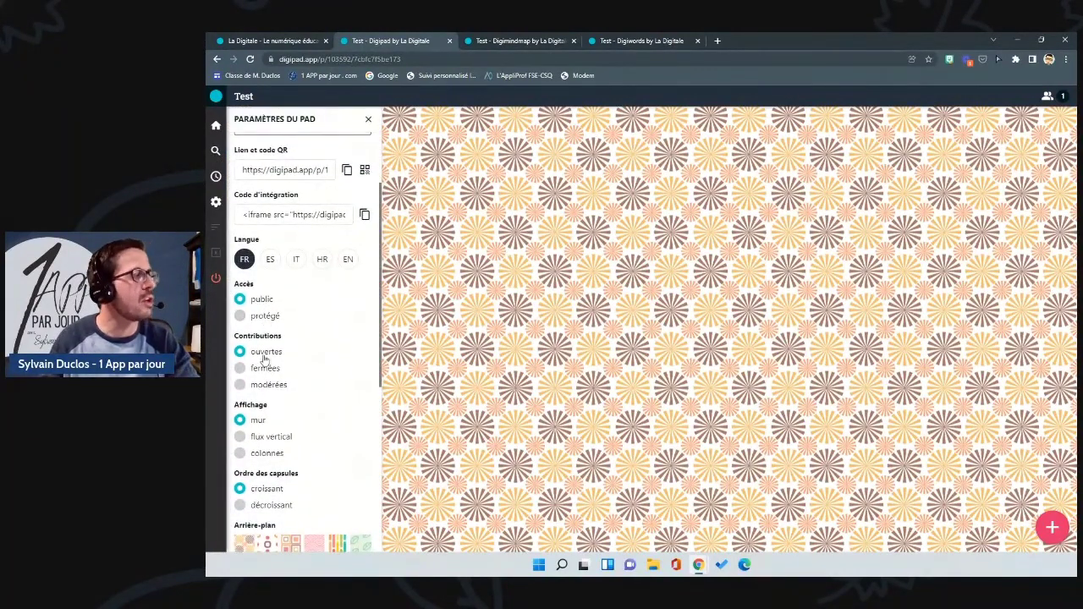
pyautogui.scroll(-3, 262, 478)
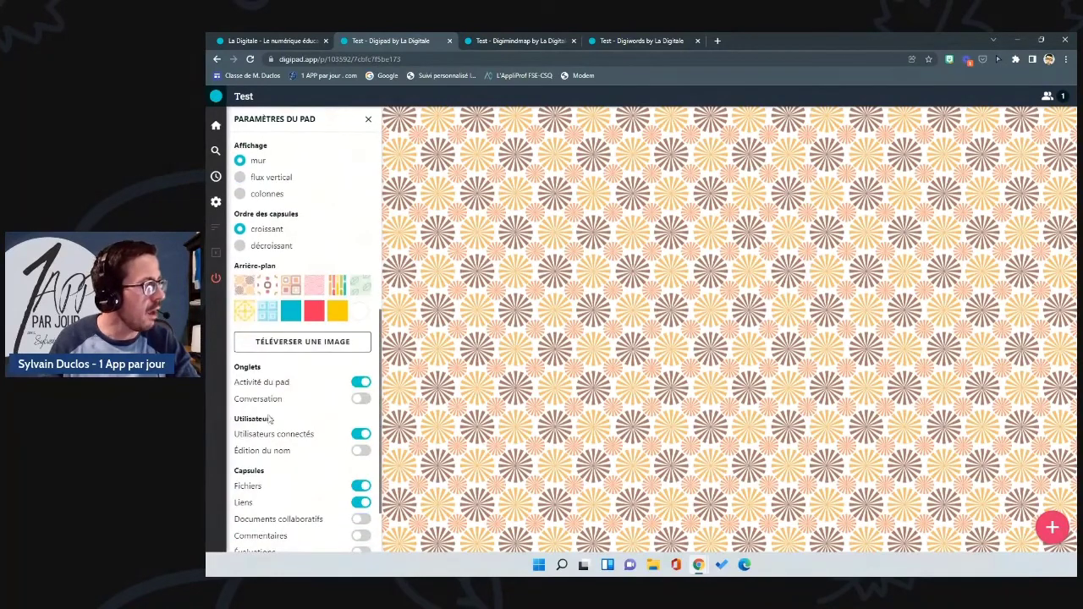
pyautogui.click(362, 287)
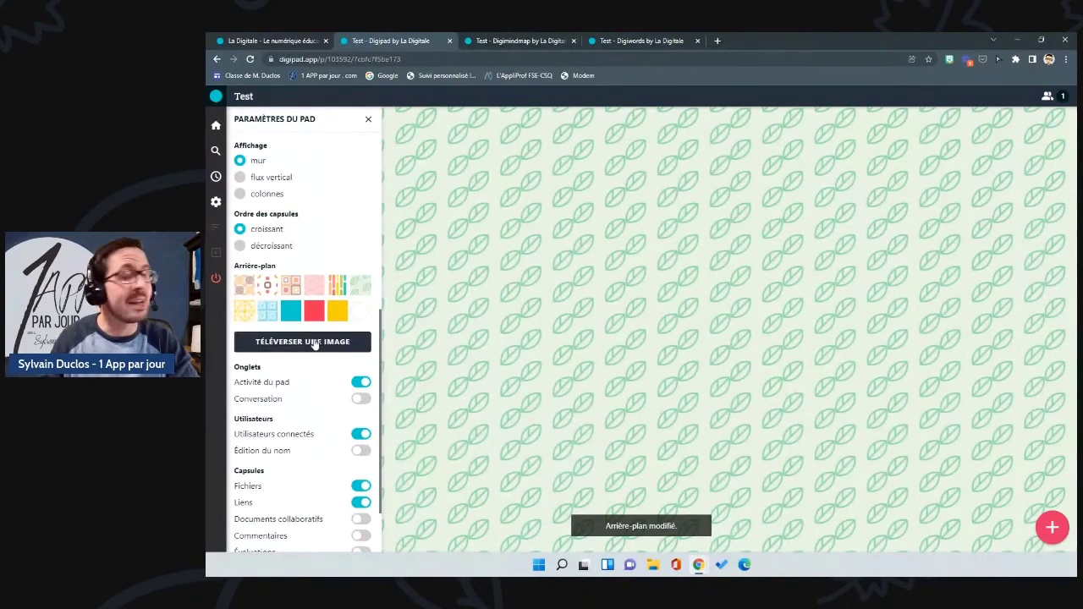
# Enable Conversation for the pad, then view the connected users list and the conversation area
pyautogui.scroll(-1, 293, 376)
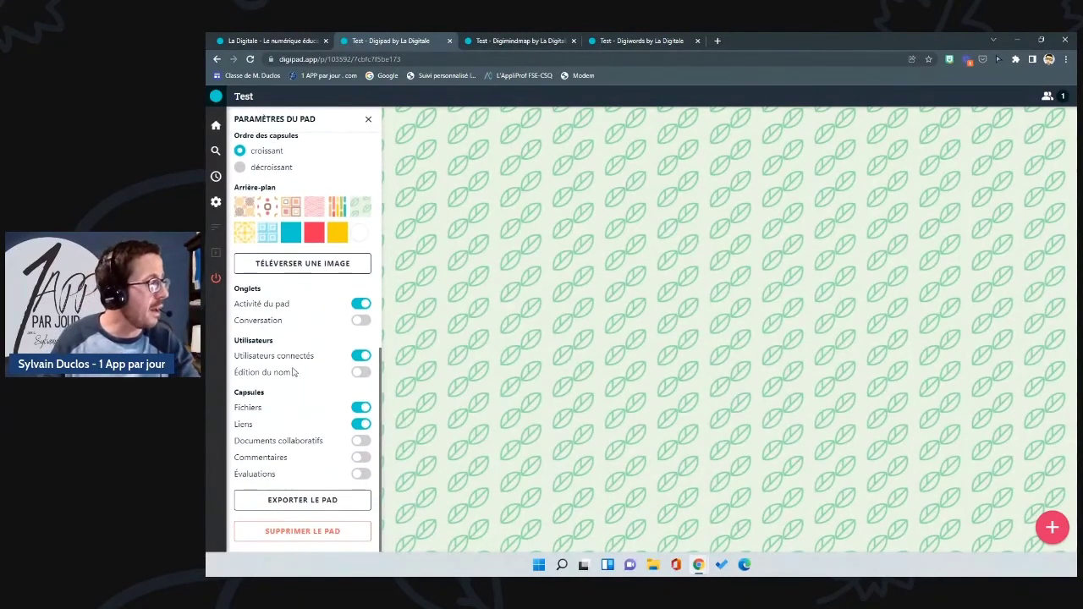
pyautogui.click(362, 322)
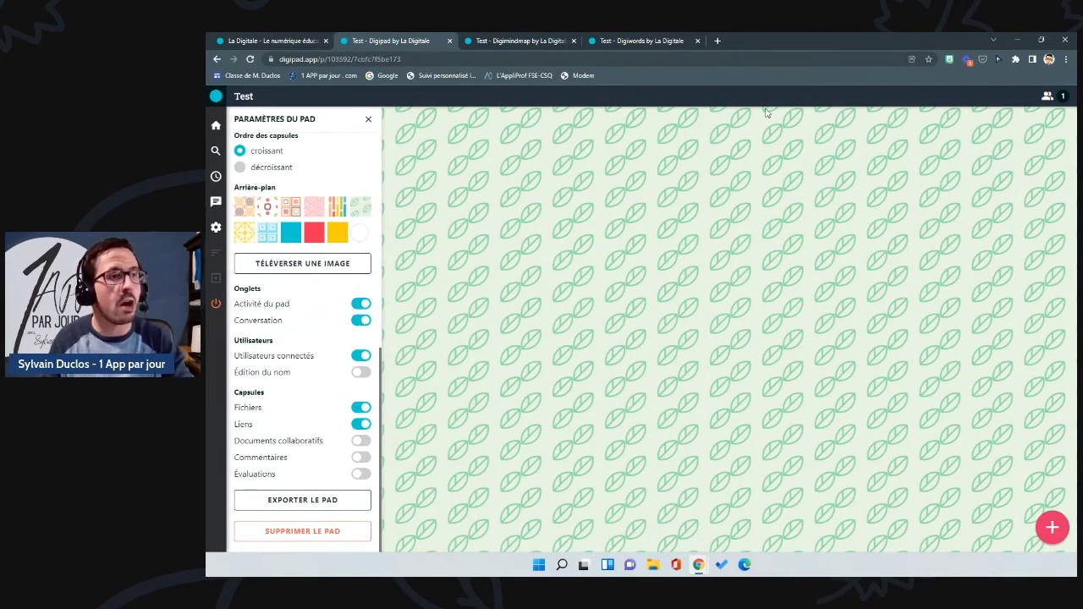
pyautogui.click(1047, 96)
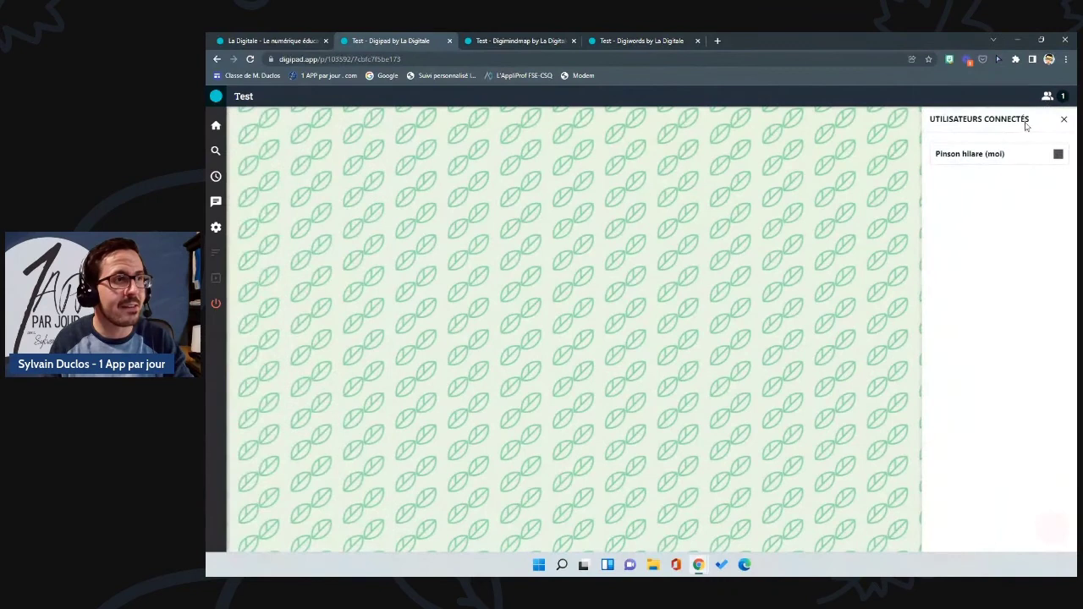
pyautogui.click(1064, 120)
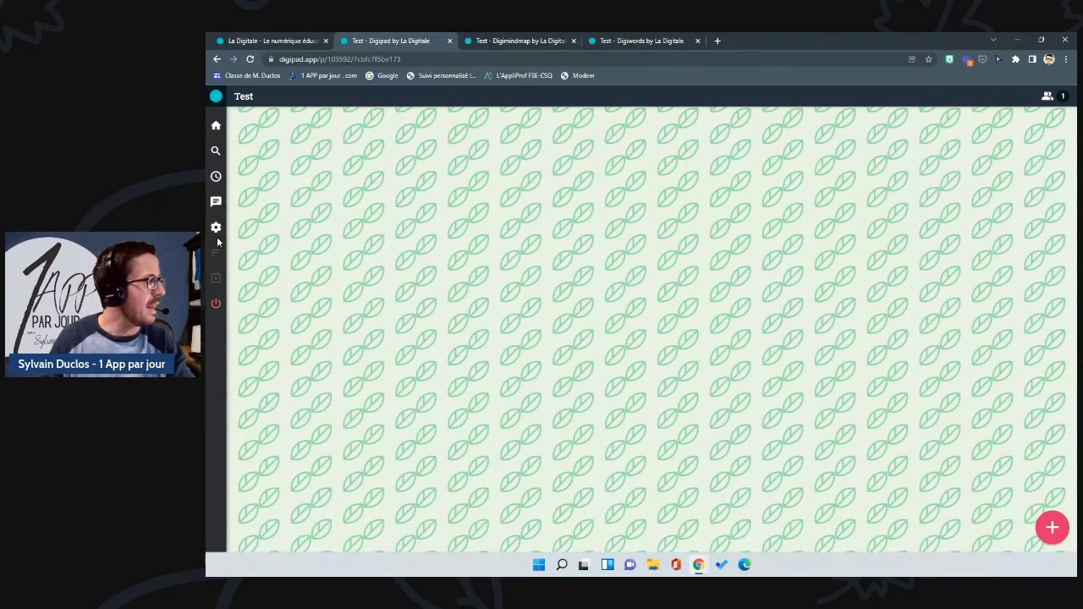
pyautogui.click(213, 206)
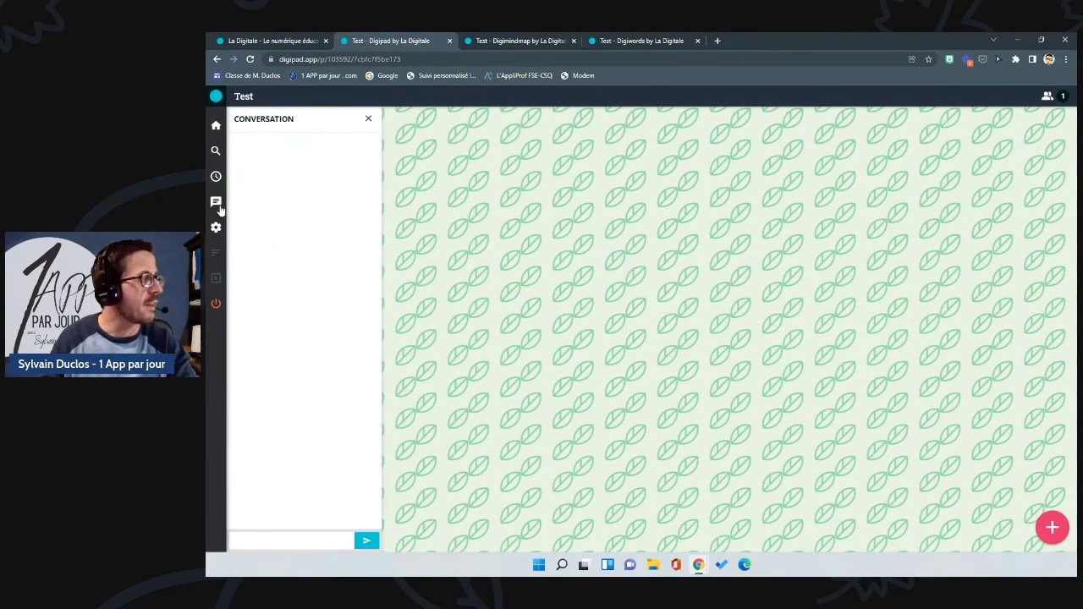
# Enable collaborative documents, comments and evaluations for capsules in the pad settings, leaving name editing off
pyautogui.click(216, 228)
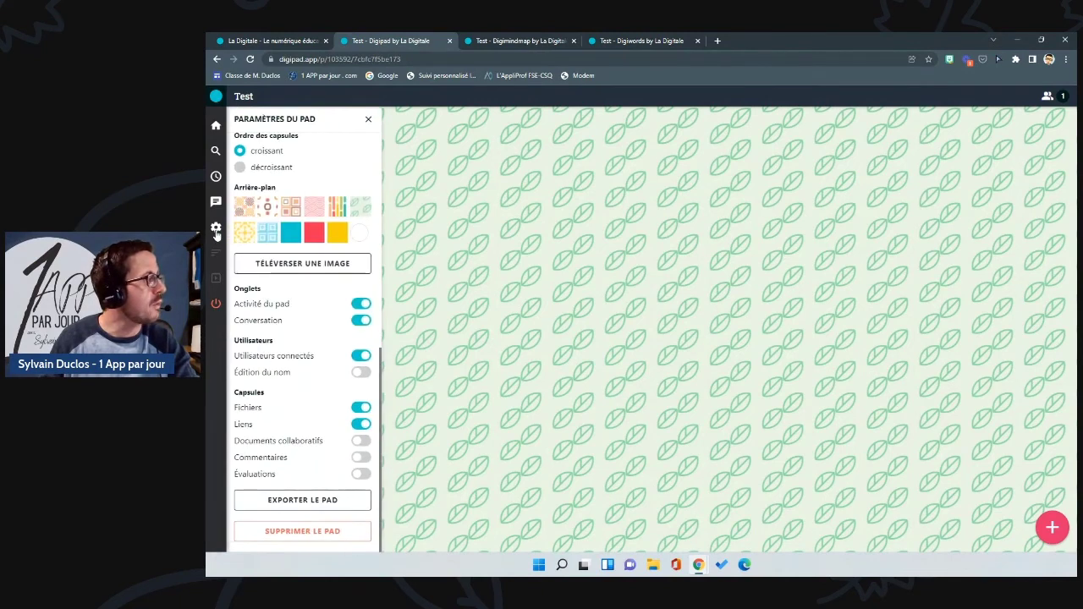
pyautogui.click(359, 373)
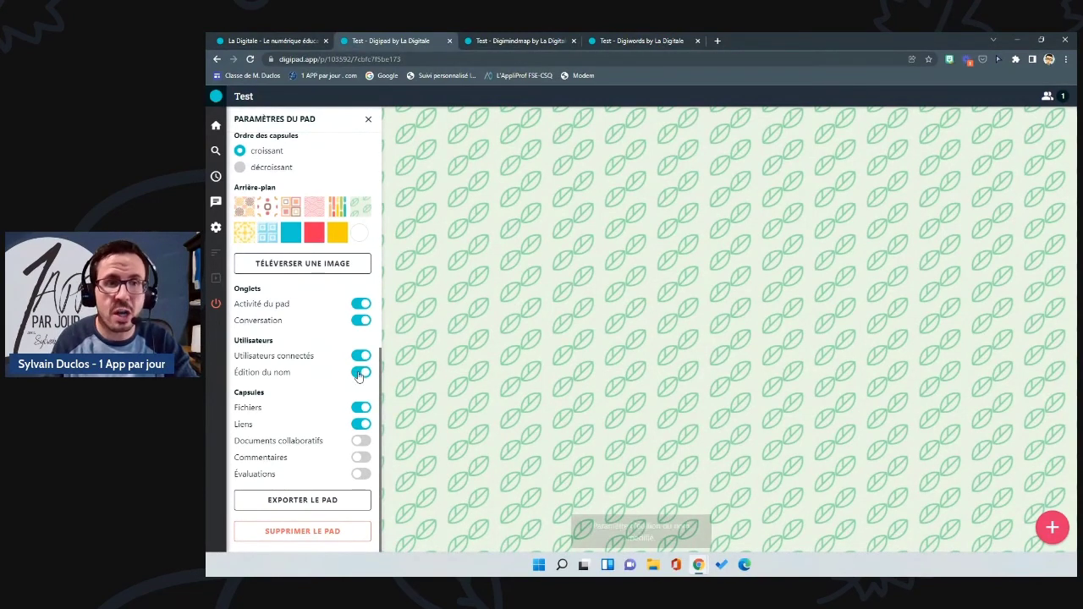
pyautogui.click(359, 373)
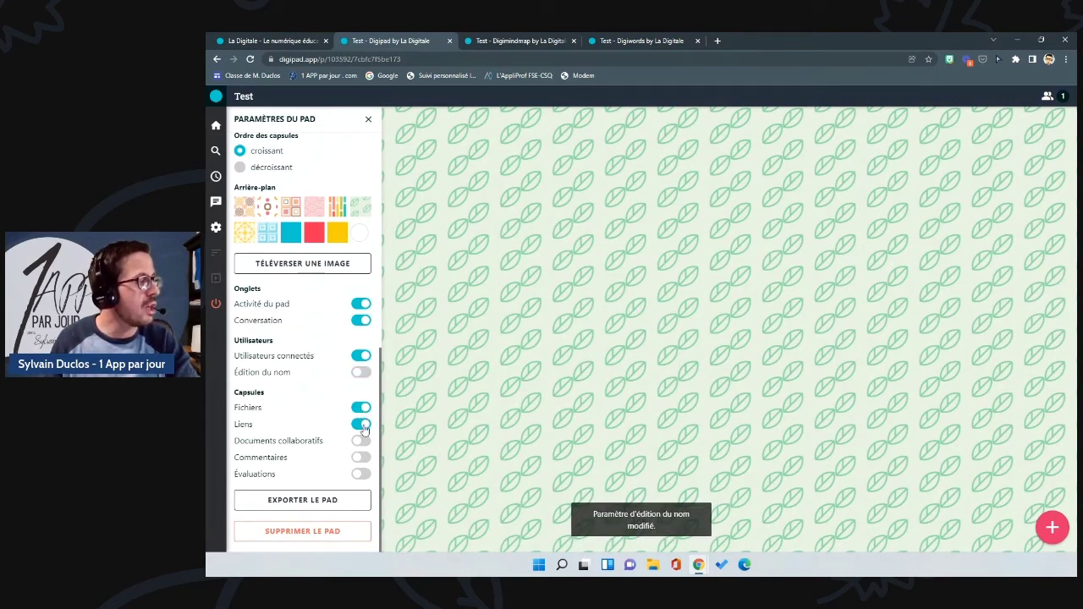
pyautogui.click(362, 441)
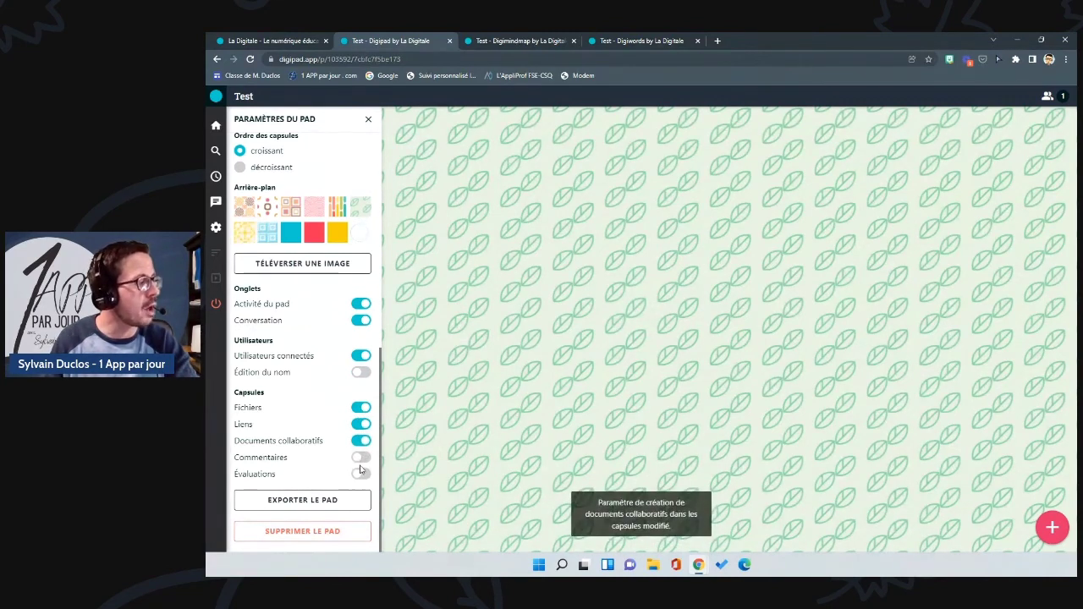
pyautogui.click(361, 457)
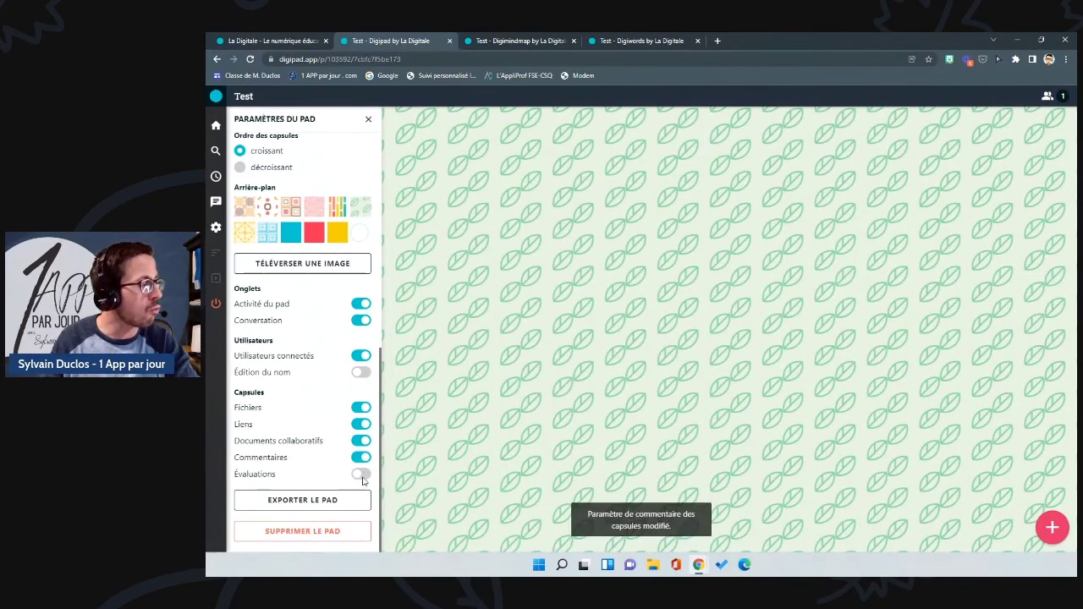
pyautogui.click(362, 474)
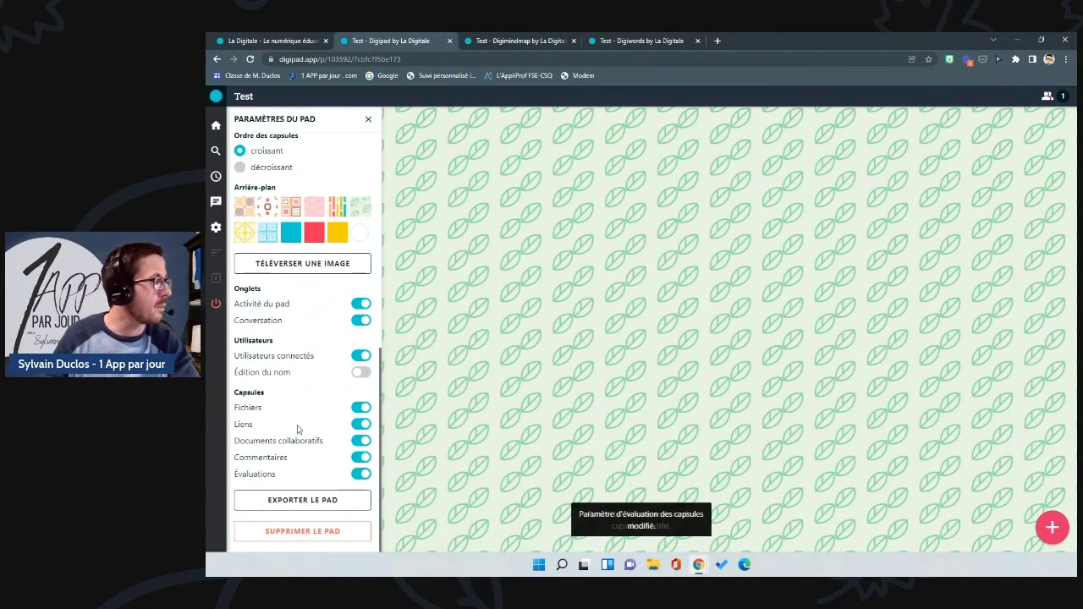
# Switch the pad's display mode to columns (colonnes) and close the pad settings
pyautogui.scroll(3, 296, 430)
pyautogui.scroll(3, 343, 381)
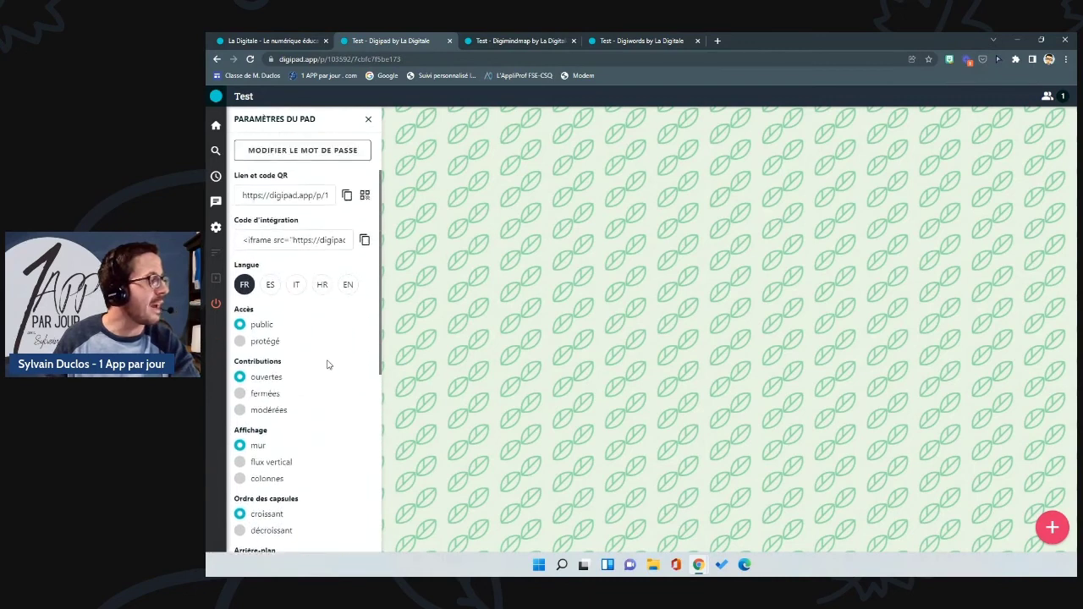
pyautogui.scroll(-2, 327, 363)
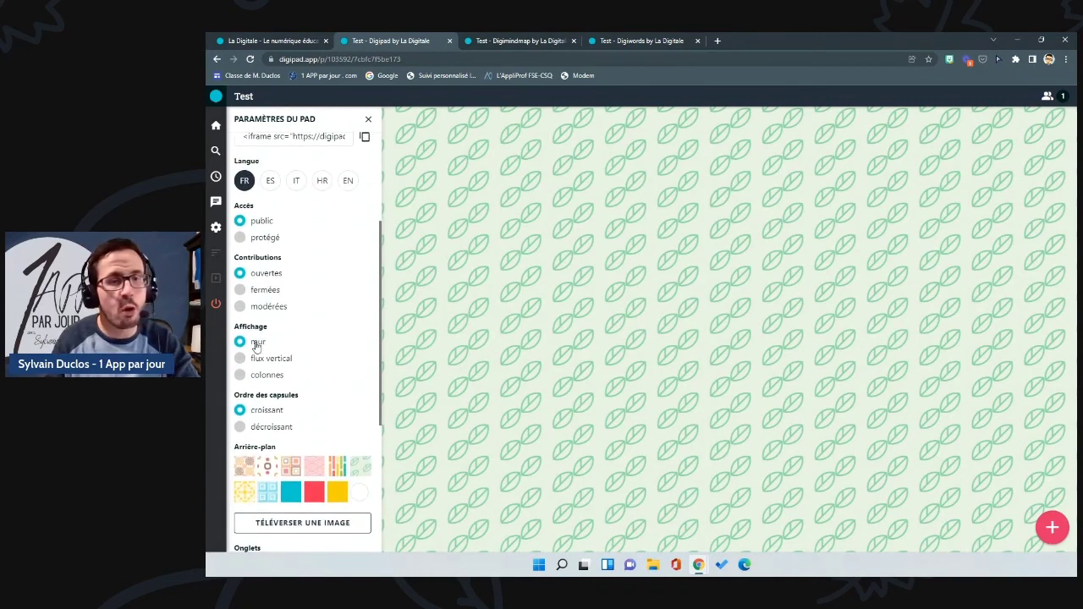
pyautogui.click(241, 359)
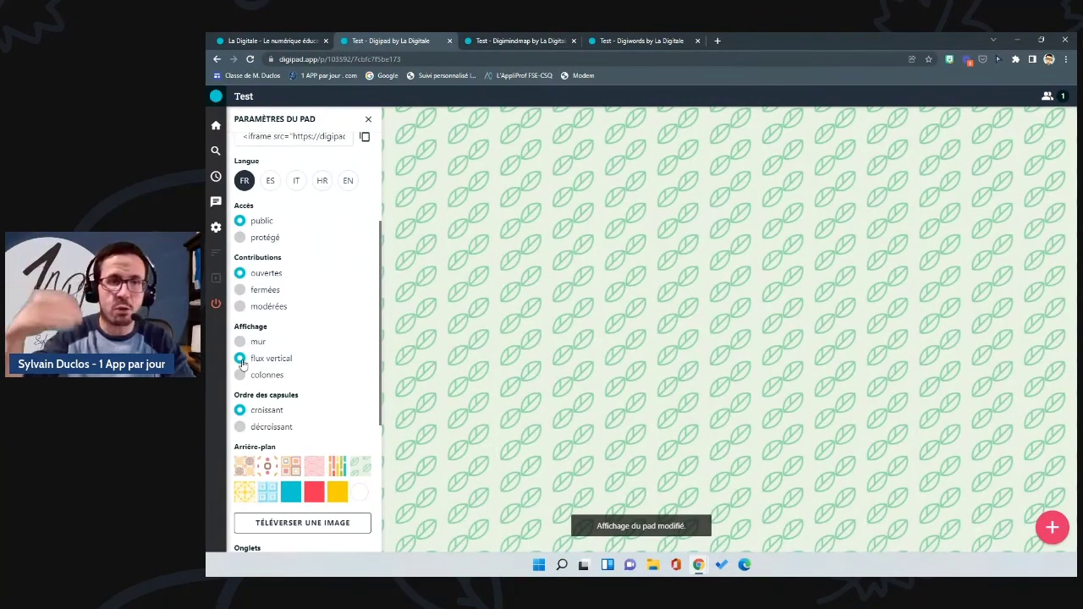
pyautogui.click(240, 375)
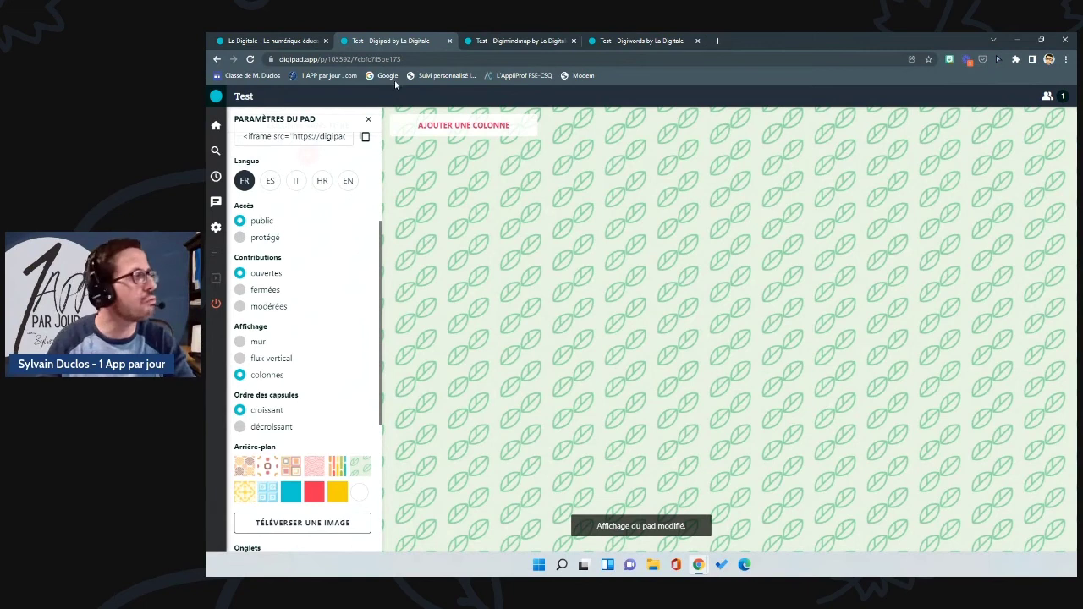
pyautogui.click(368, 120)
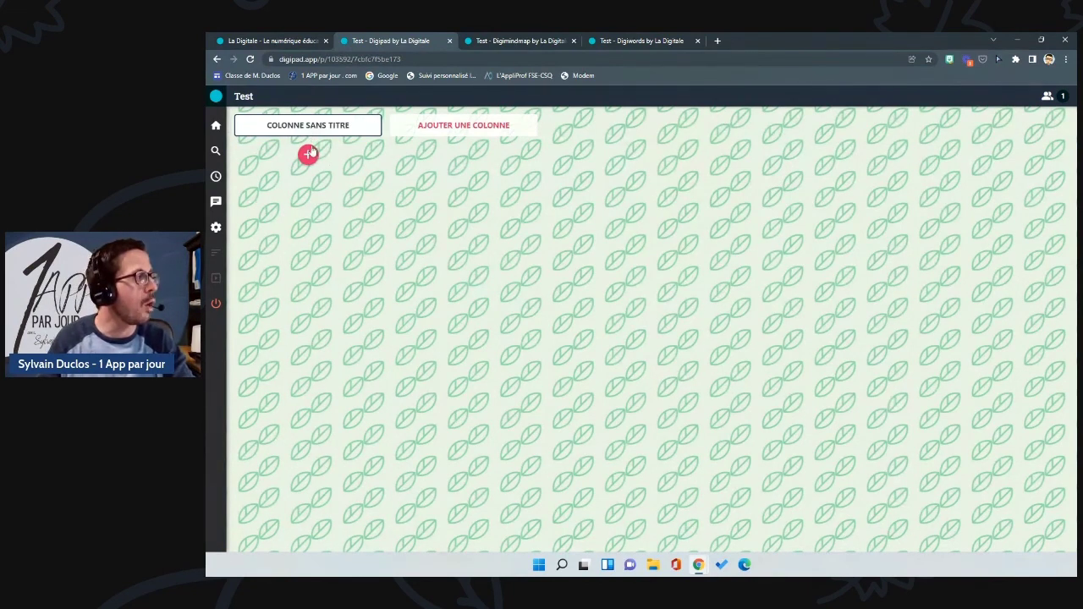
# Rename the untitled column to Mathématiciens
pyautogui.click(364, 123)
pyautogui.press('BackSpace')
pyautogui.press('BackSpace')
pyautogui.press('BackSpace')
pyautogui.press('BackSpace')
pyautogui.press('BackSpace')
pyautogui.press('BackSpace')
pyautogui.press('BackSpace')
pyautogui.press('BackSpace')
pyautogui.press('BackSpace')
pyautogui.press('BackSpace')
pyautogui.press('BackSpace')
pyautogui.press('BackSpace')
pyautogui.press('BackSpace')
pyautogui.press('BackSpace')
pyautogui.press('BackSpace')
pyautogui.press('BackSpace')
pyautogui.press('BackSpace')
pyautogui.press('BackSpace')
pyautogui.write('M')
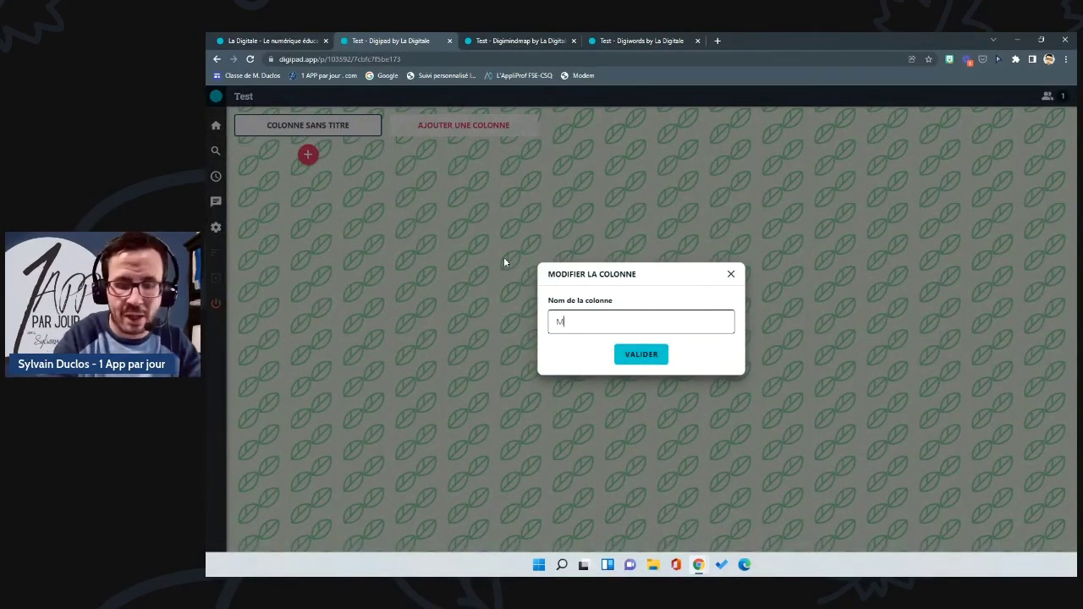
pyautogui.write('athématiciens')
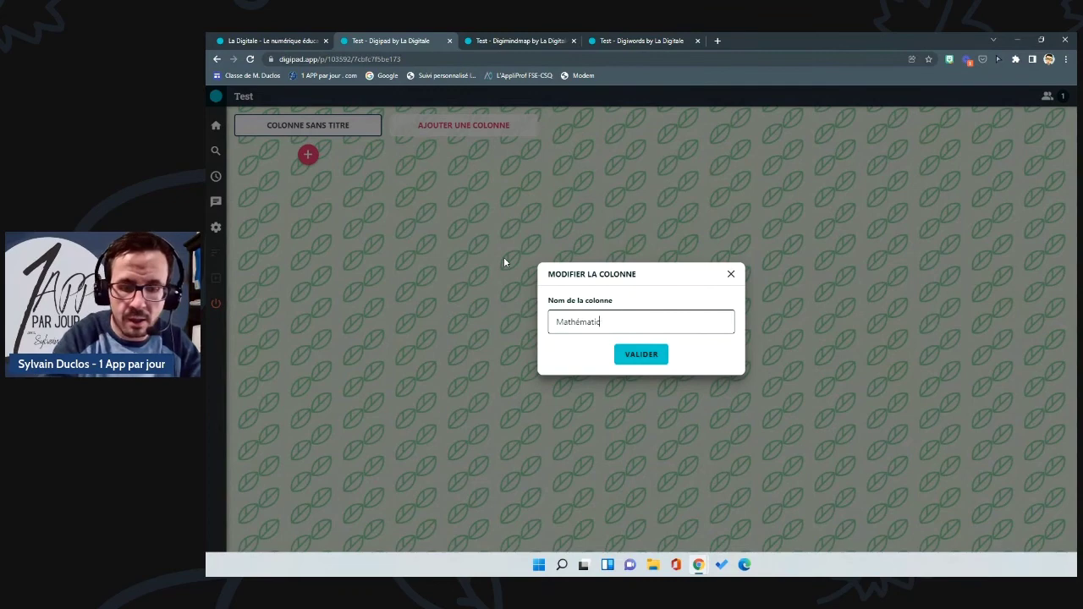
pyautogui.click(649, 368)
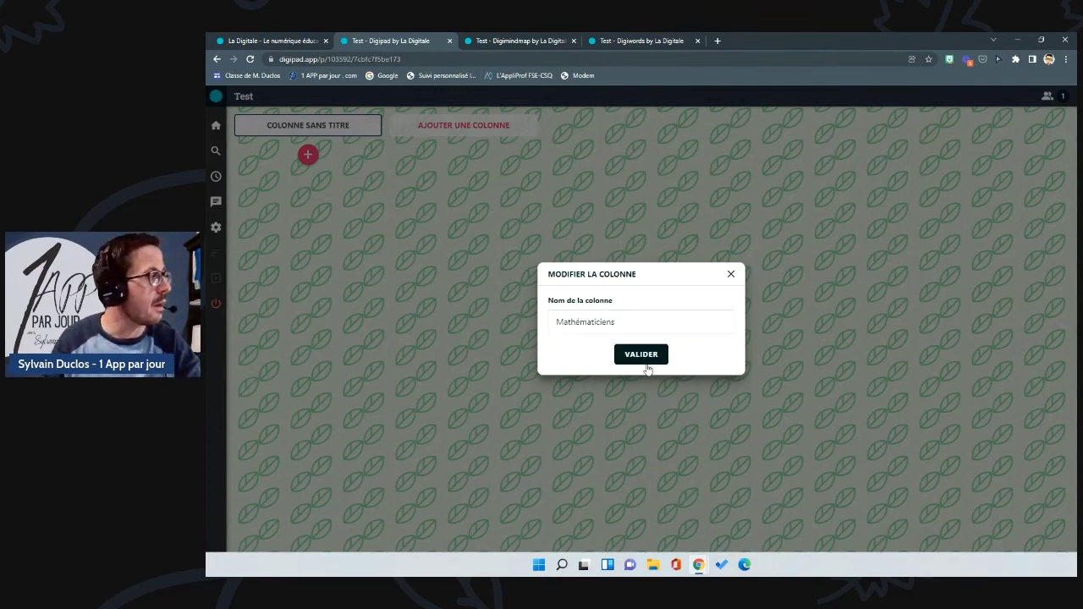
# Add a second column named Formules to the pad
pyautogui.click(472, 129)
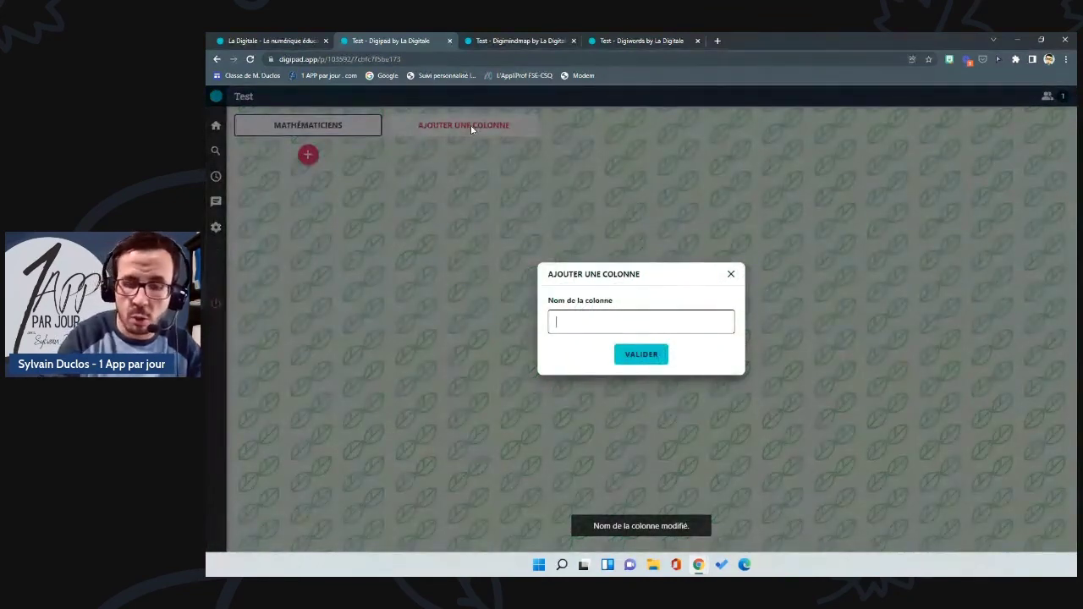
pyautogui.write('Formules')
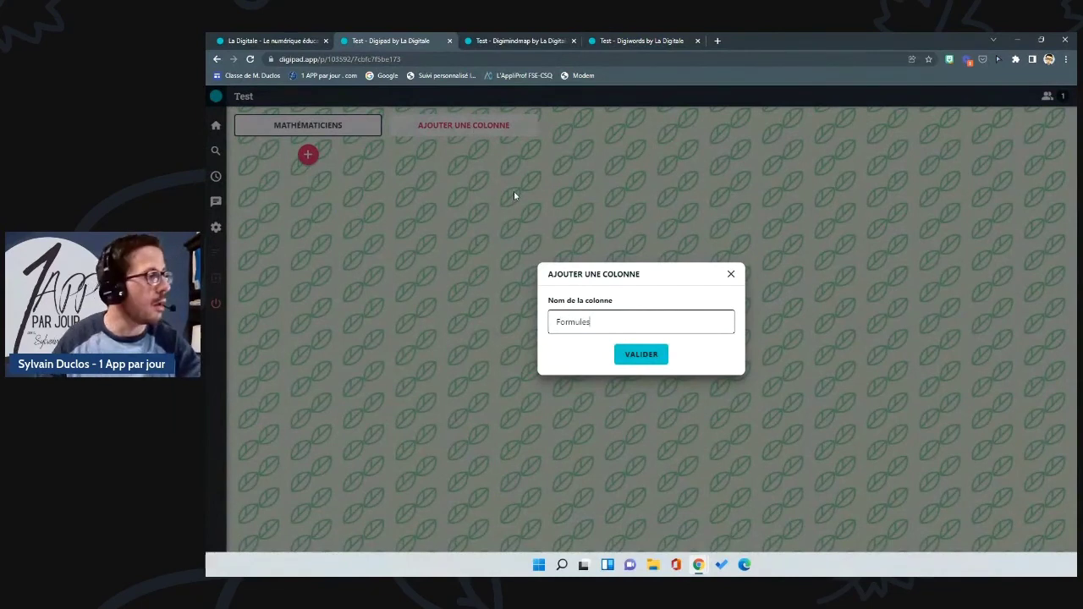
pyautogui.click(643, 354)
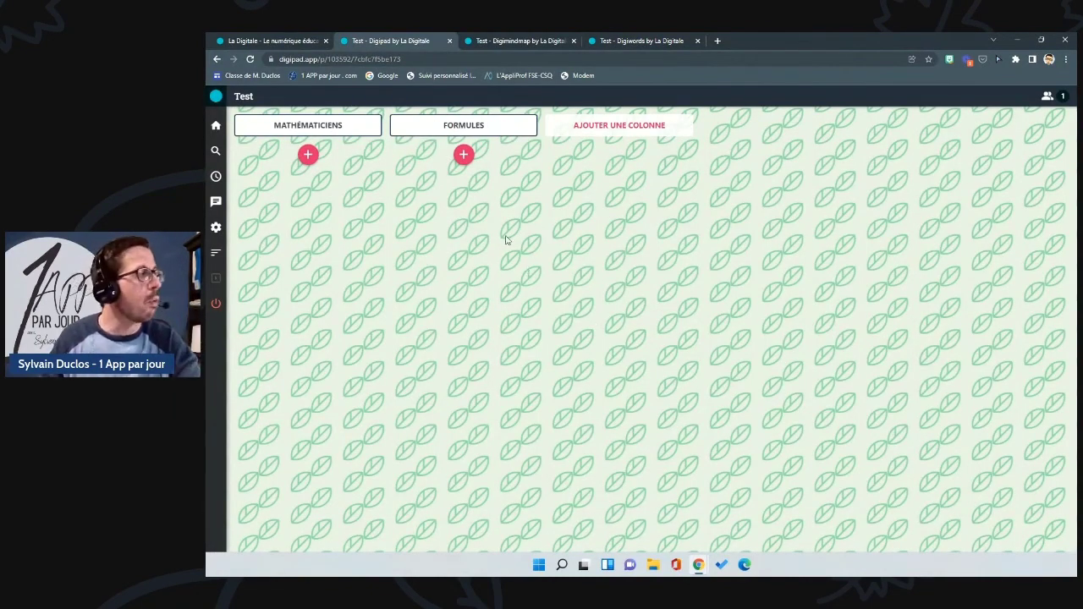
# Start a new capsule in the Mathématiciens column with the title "1App par jour" and the text "Visitez mon site"
pyautogui.click(308, 155)
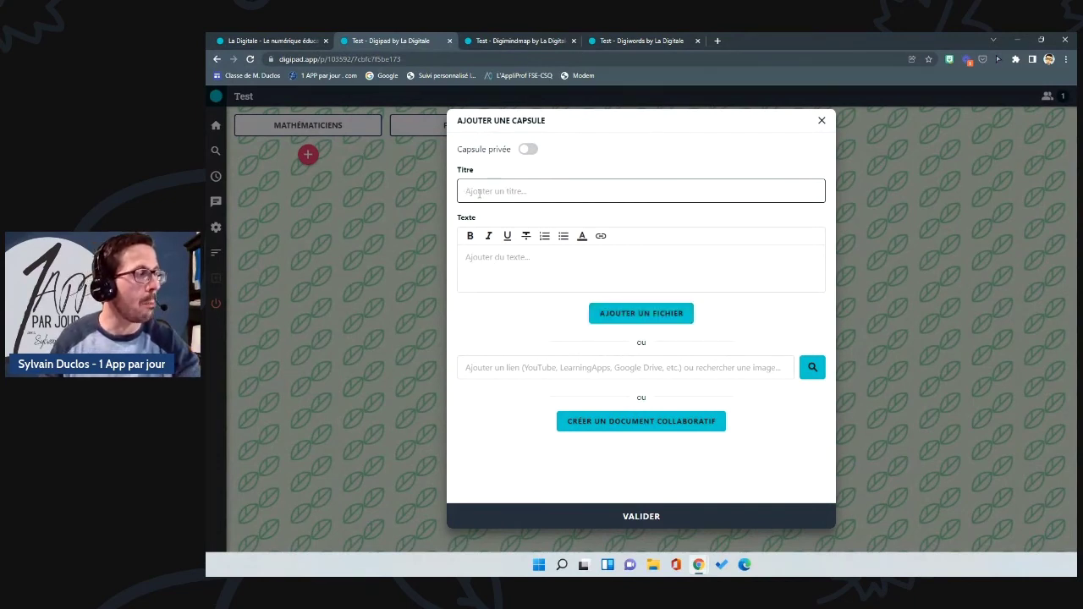
pyautogui.write('I')
pyautogui.write('1')
pyautogui.write('Appp')
pyautogui.write(' par jour')
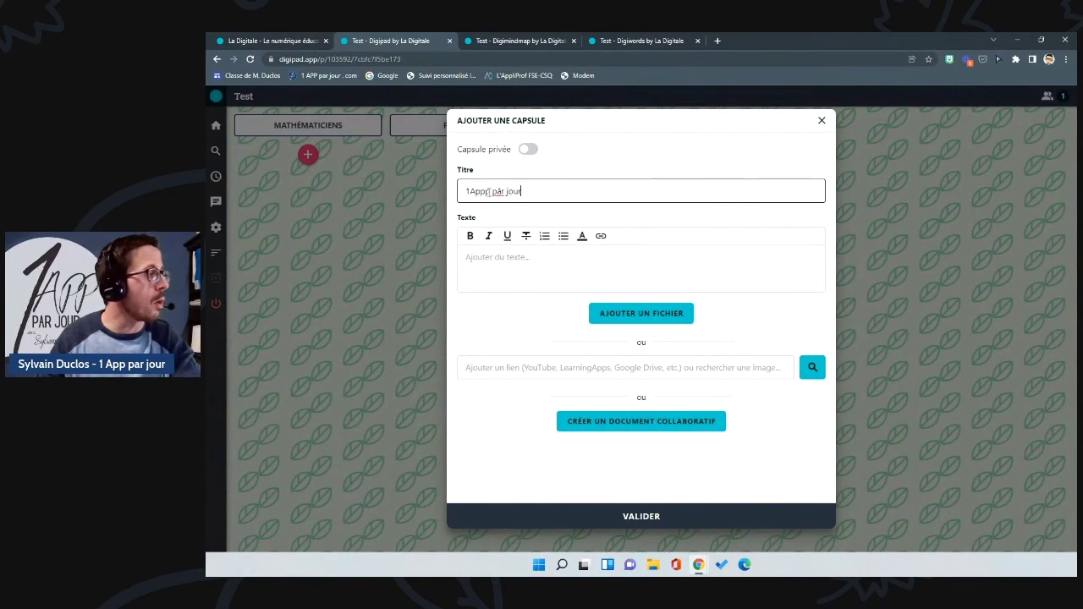
pyautogui.press('BackSpace')
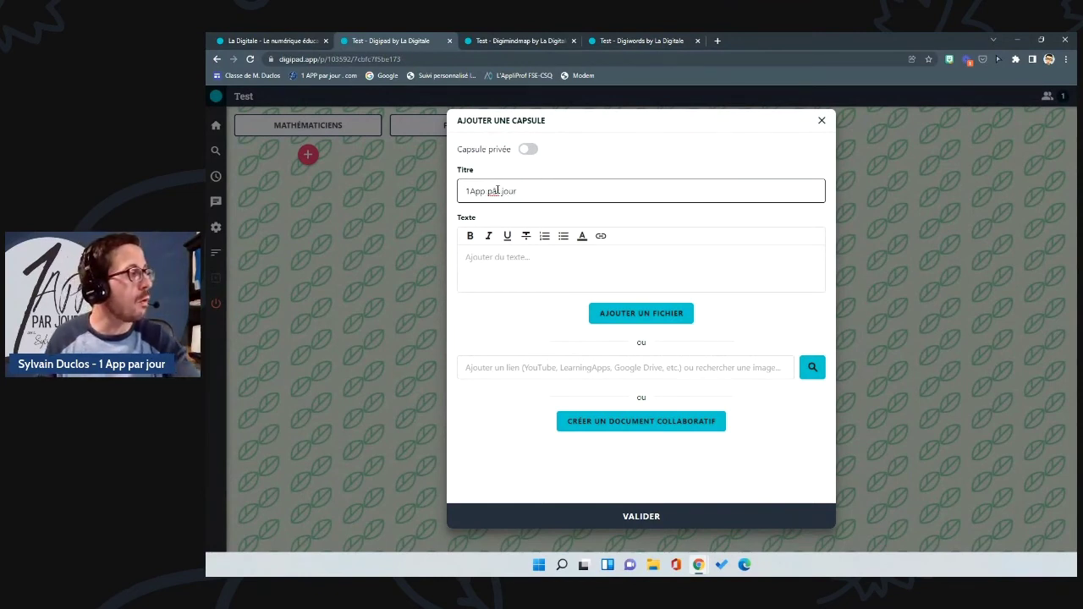
pyautogui.click(498, 262)
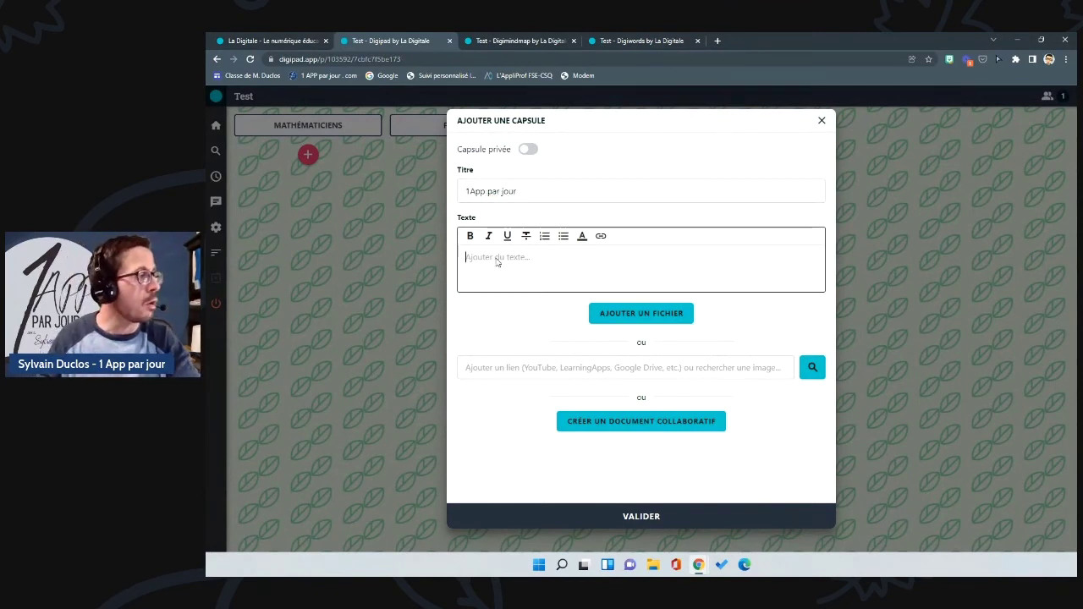
pyautogui.write('Visitez mon site')
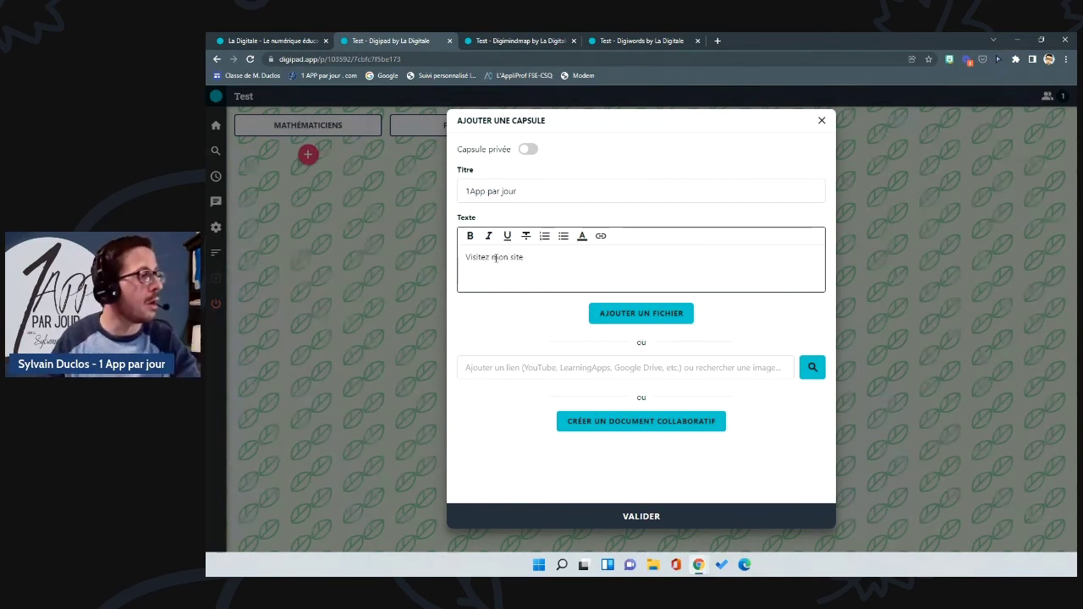
# Open the bookmarked 1 APP par jour site in a new browser tab and copy its address
pyautogui.click(718, 41)
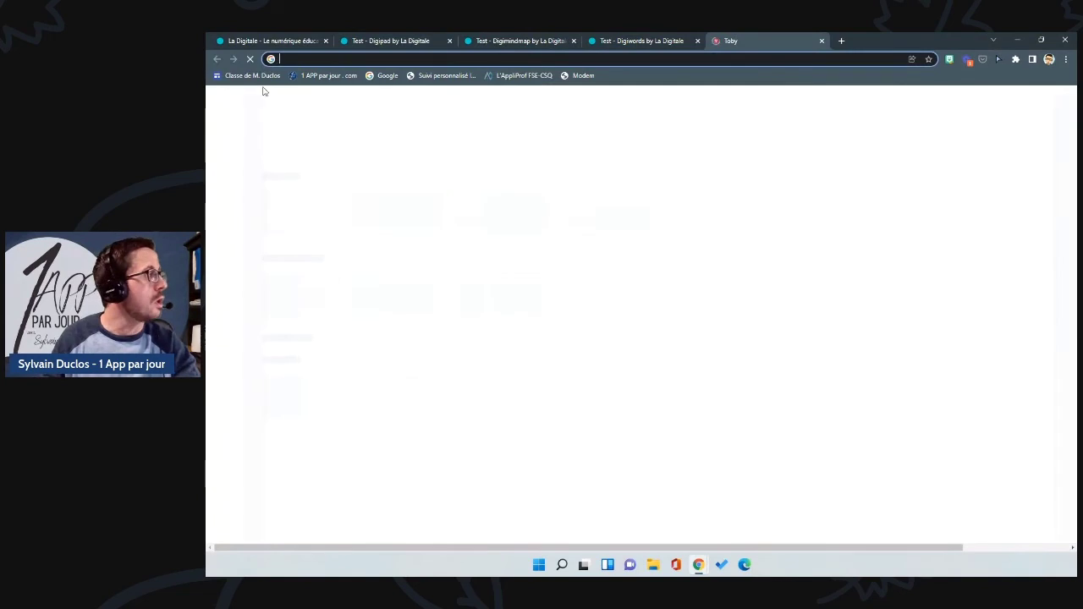
pyautogui.click(329, 75)
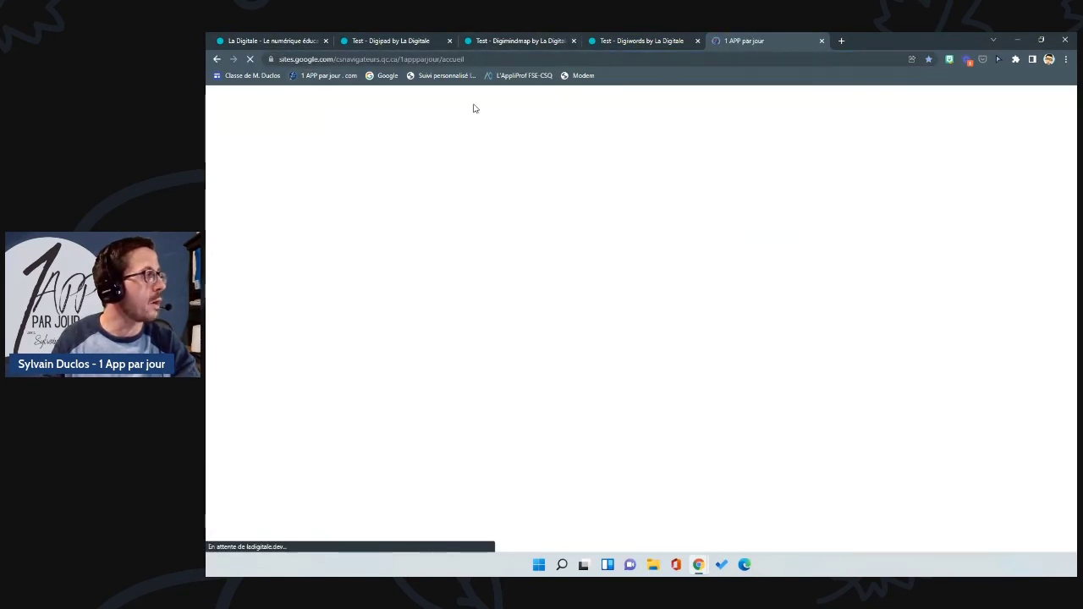
pyautogui.click(484, 58)
pyautogui.hotkey('ctrl', 'c')
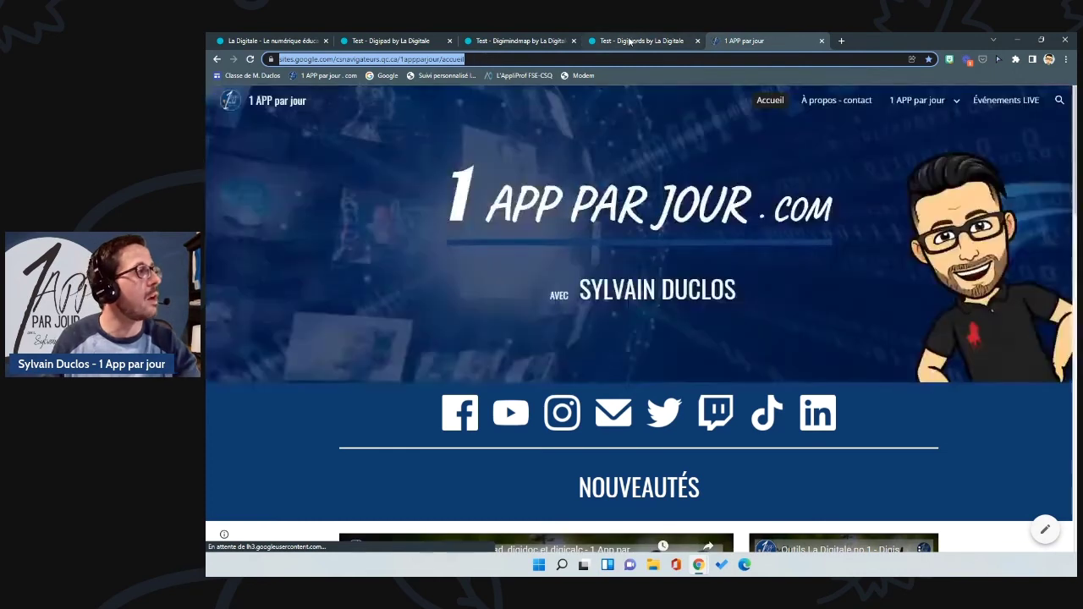
# Return to the Test pad and add the copied site address as the new capsule's media
pyautogui.click(631, 40)
pyautogui.click(520, 41)
pyautogui.click(362, 42)
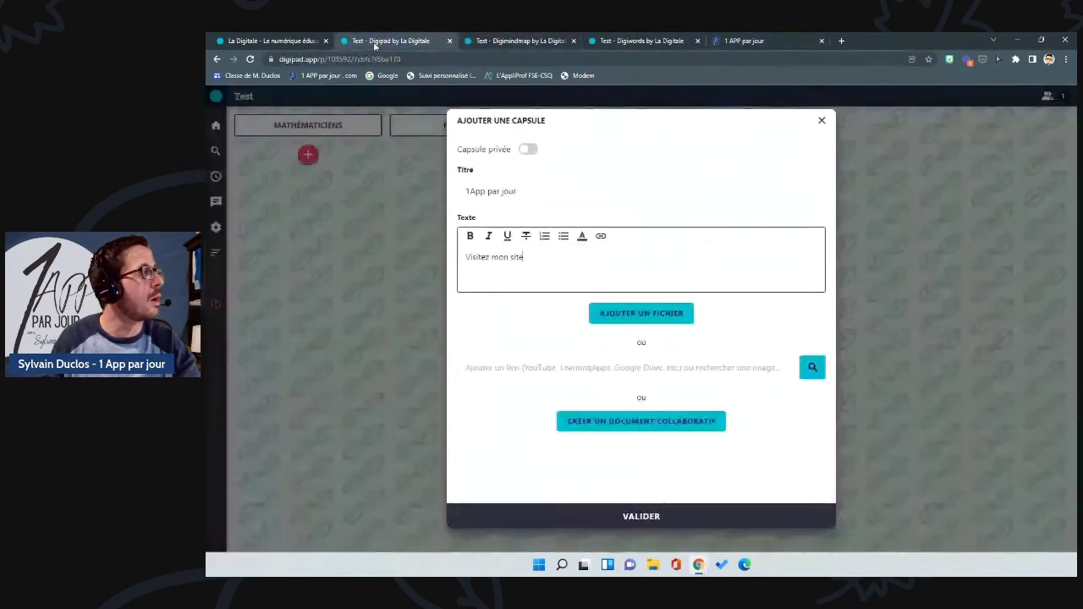
pyautogui.click(602, 370)
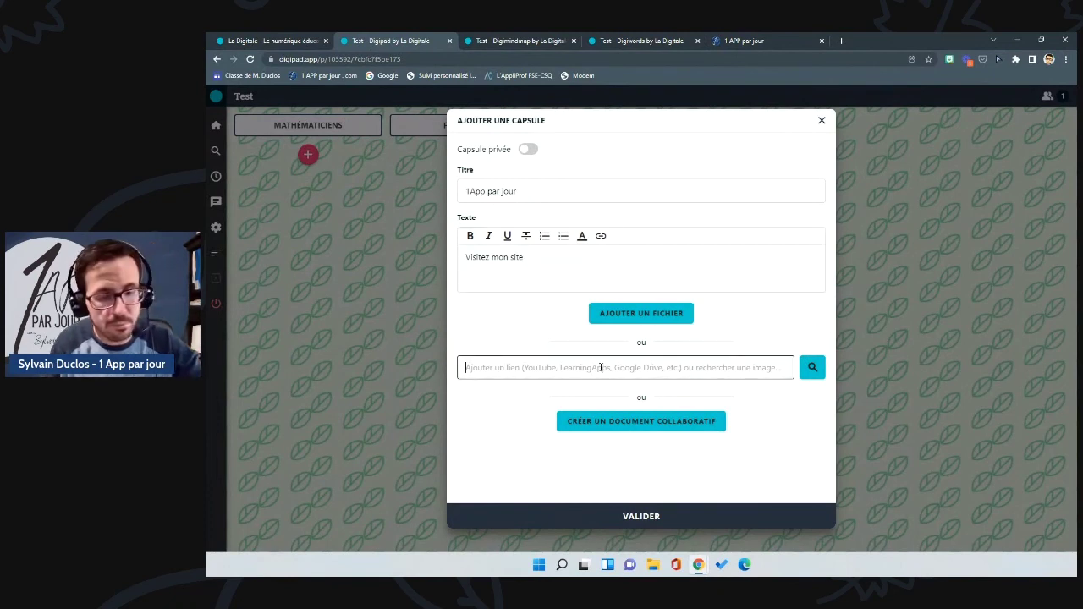
pyautogui.hotkey('ctrl', 'v')
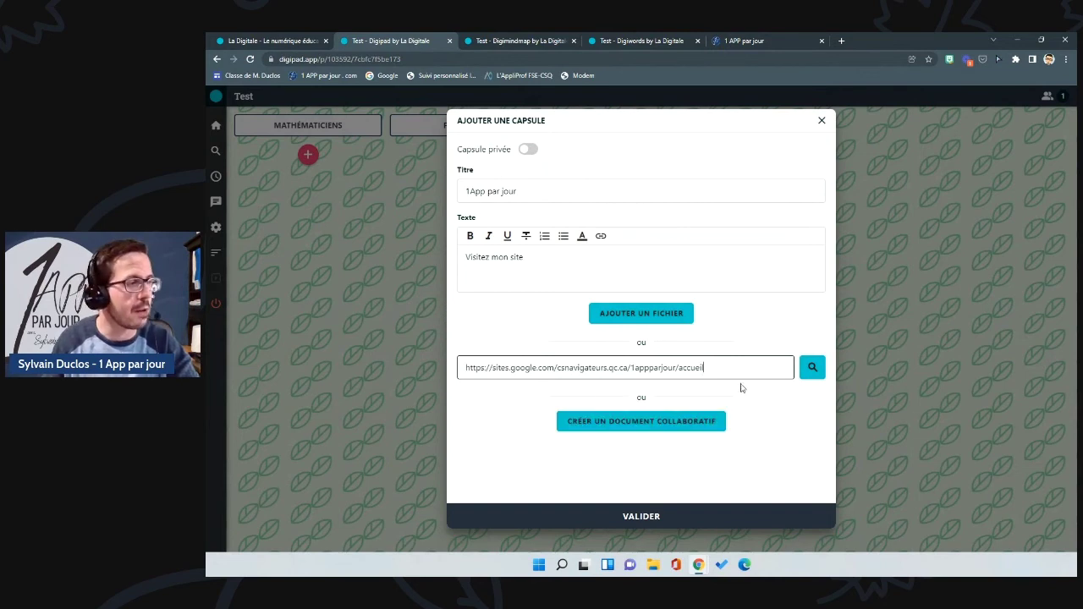
pyautogui.click(814, 368)
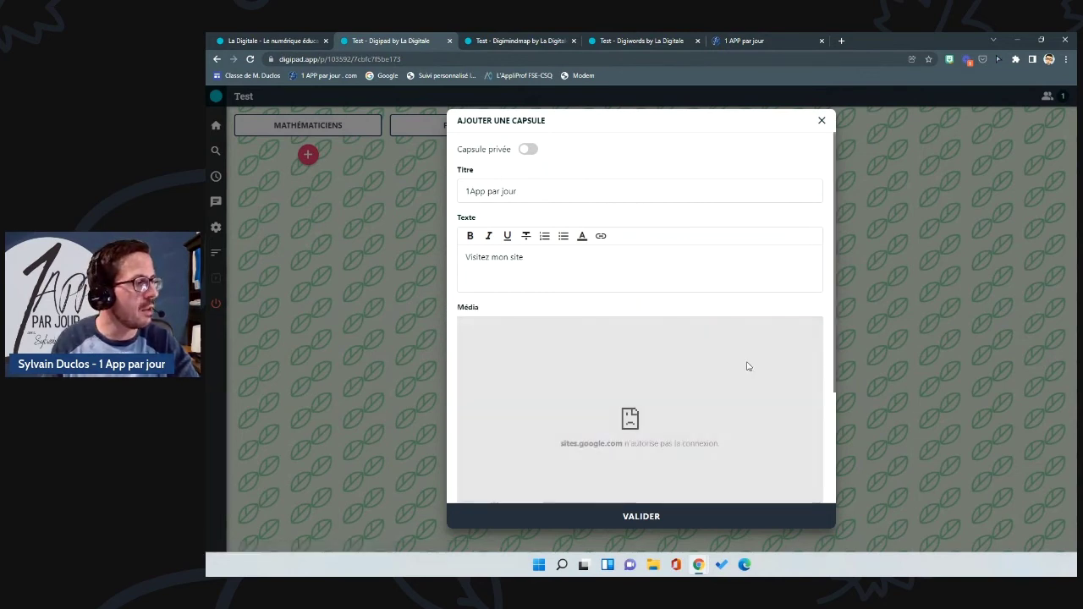
# Convert the capsule's embedded site into an external link and validate the capsule
pyautogui.scroll(-2, 727, 359)
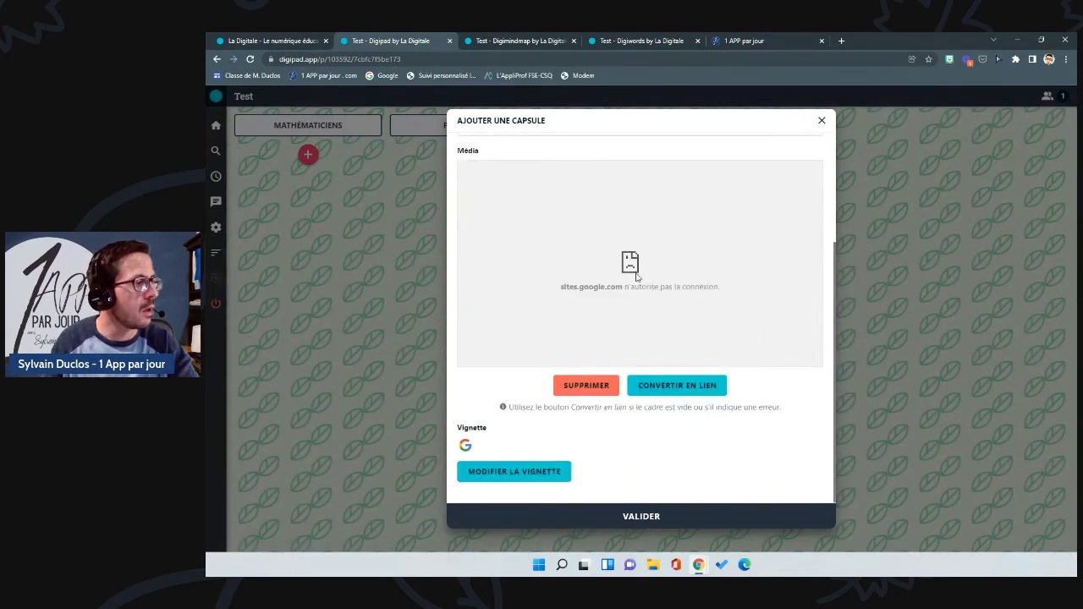
pyautogui.click(660, 388)
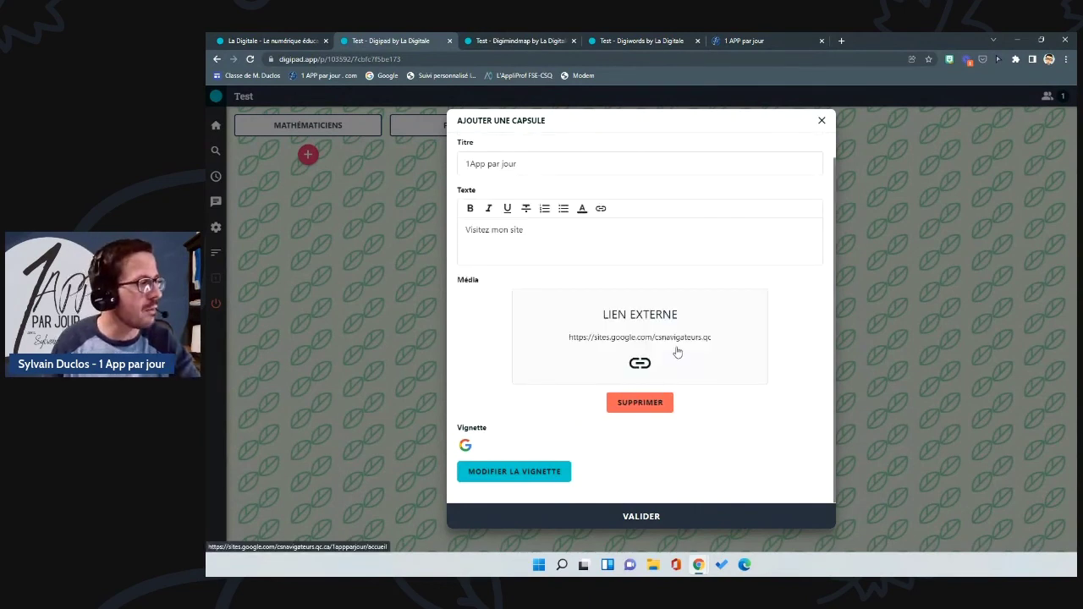
pyautogui.click(653, 518)
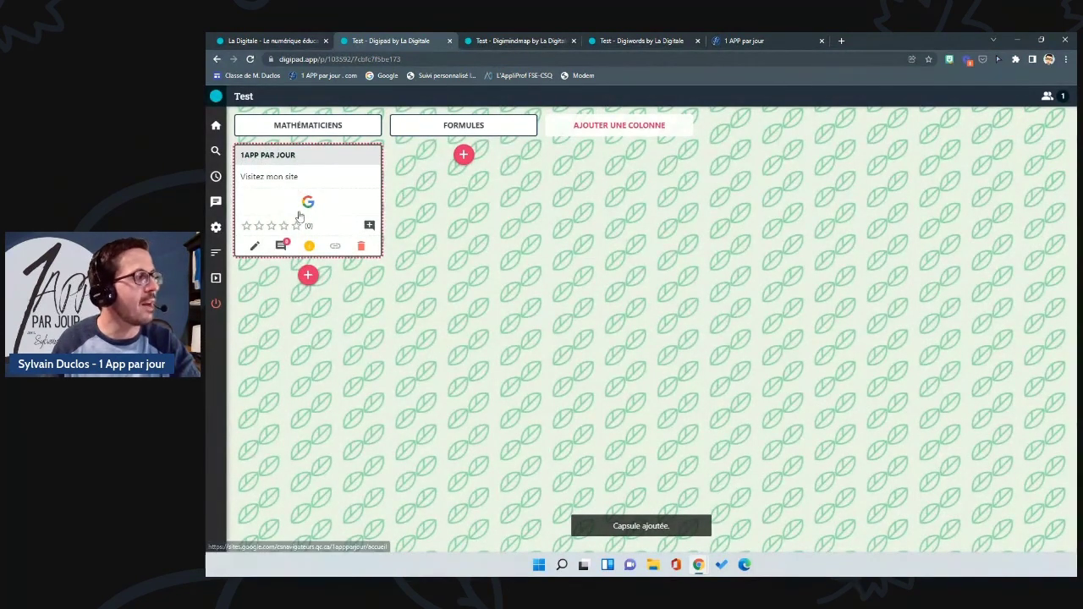
# Replace the 1App par jour capsule's thumbnail with the image "Copie de Green Podcast Minimalist Blog Banner" and validate the change
pyautogui.click(255, 246)
pyautogui.scroll(-1, 622, 398)
pyautogui.click(533, 481)
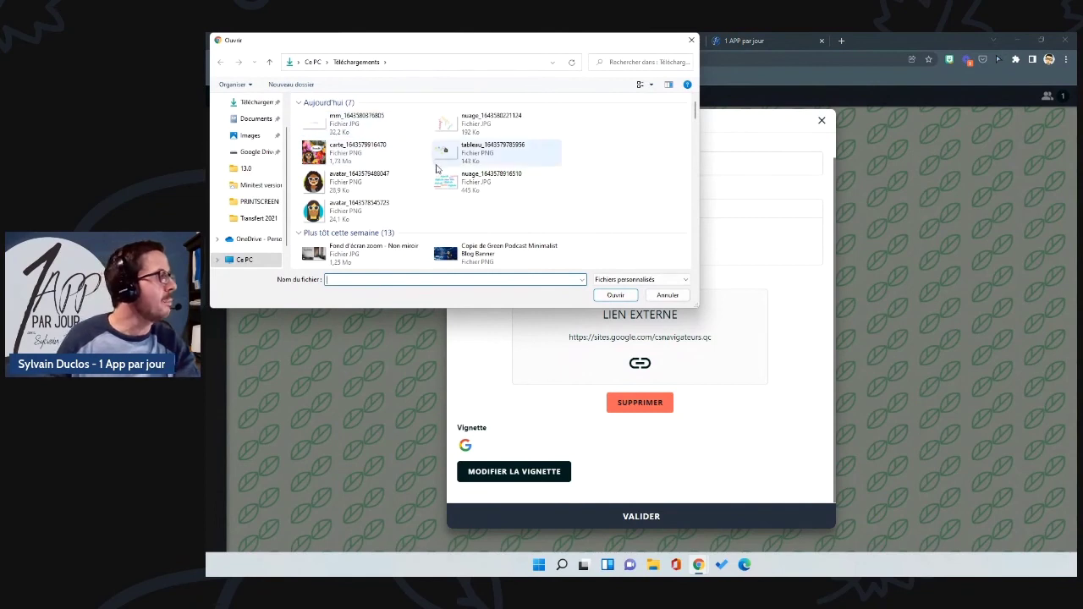
pyautogui.scroll(-1, 466, 224)
pyautogui.click(450, 194)
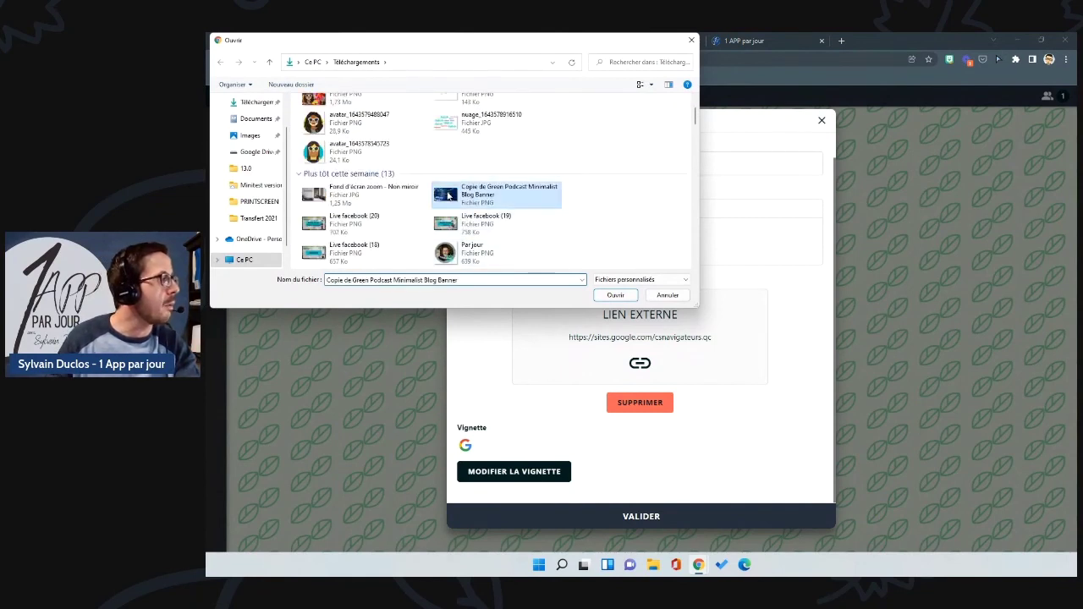
pyautogui.click(615, 294)
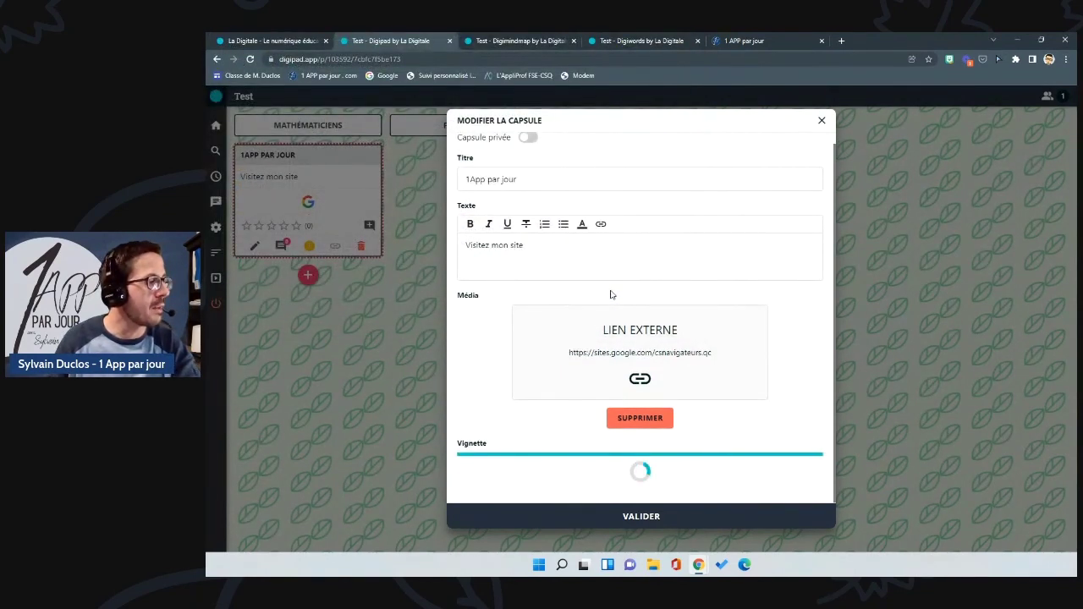
pyautogui.scroll(-2, 630, 315)
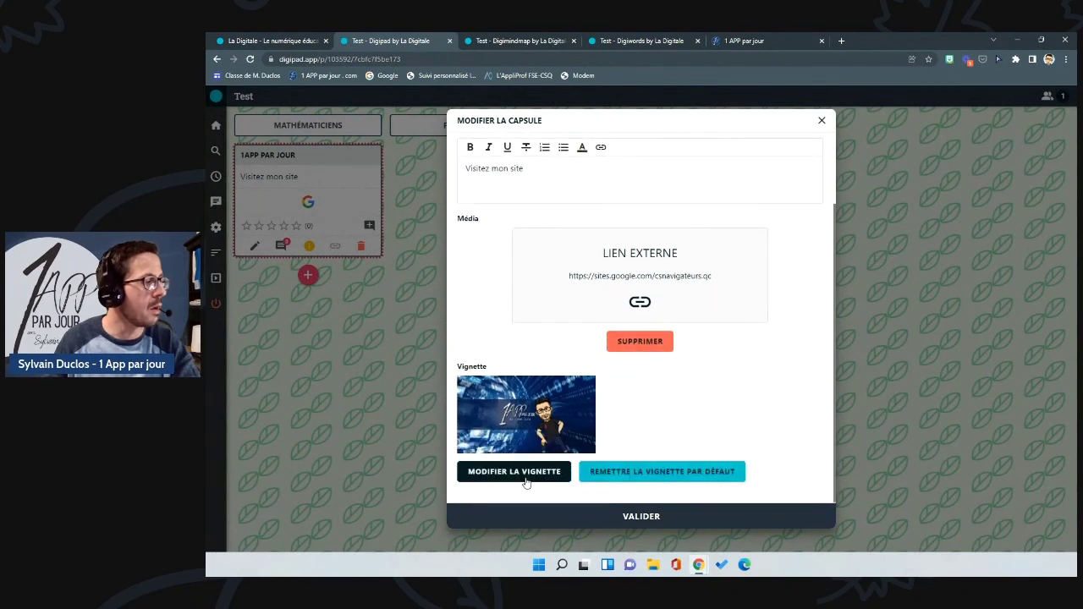
pyautogui.click(626, 518)
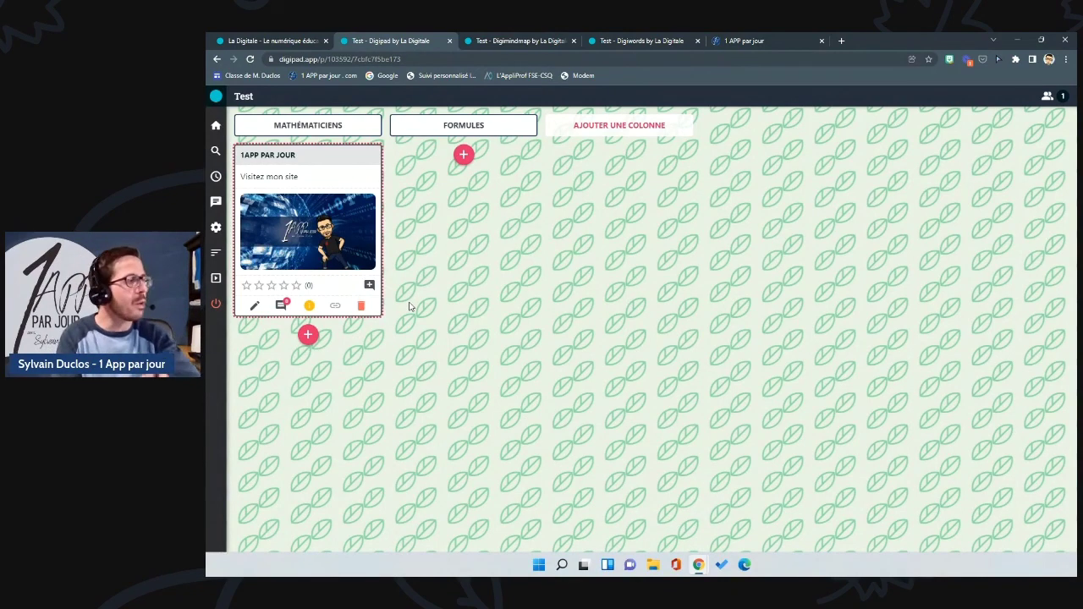
# View the comments window of the 1App par jour capsule and close it without commenting
pyautogui.click(282, 307)
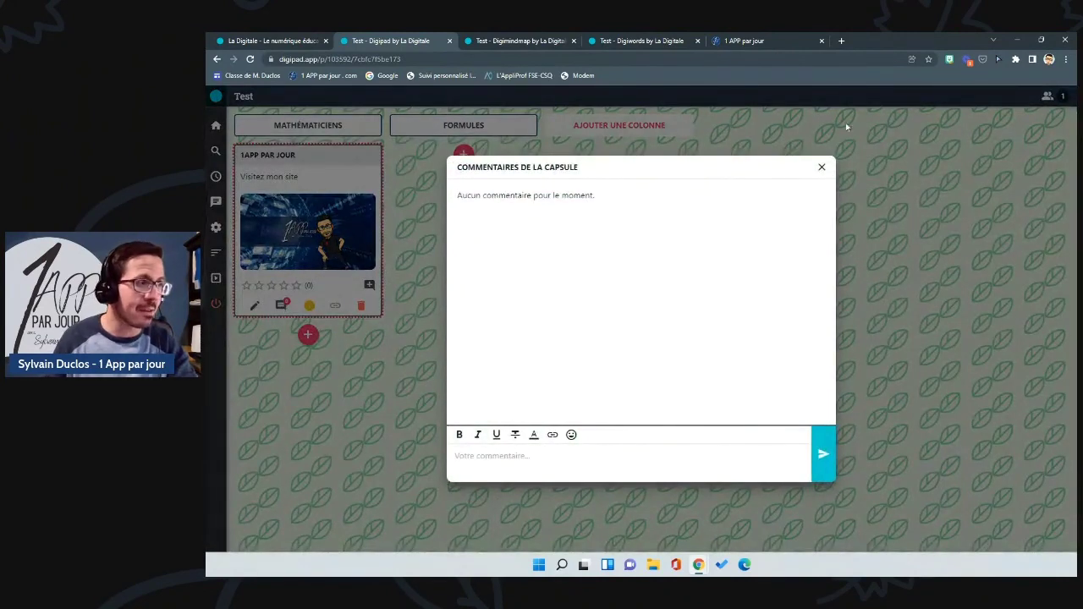
pyautogui.click(820, 168)
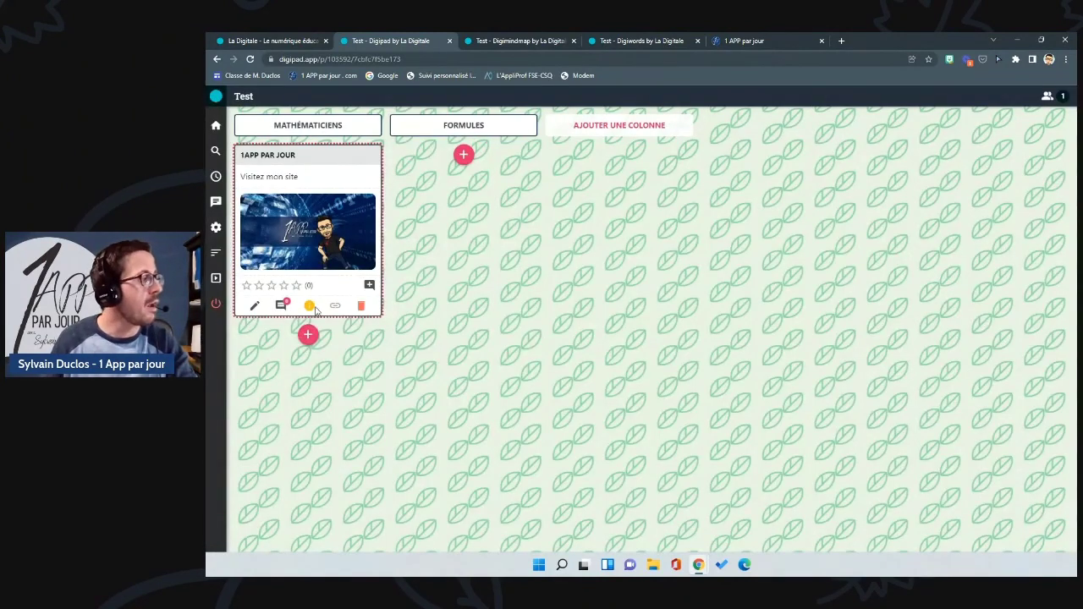